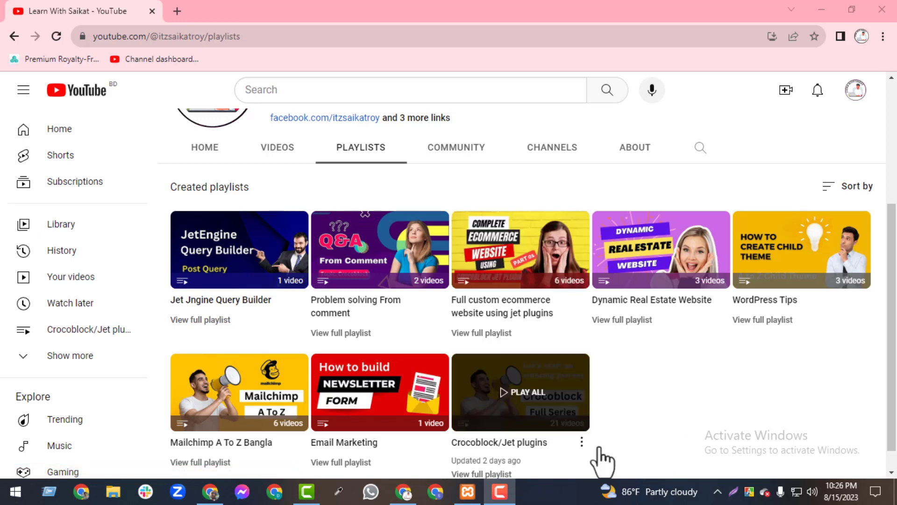
Open the full Crocoblock/Jet plugins playlist on the channel and look through its videos.
scroll(888, 388, "down", 1)
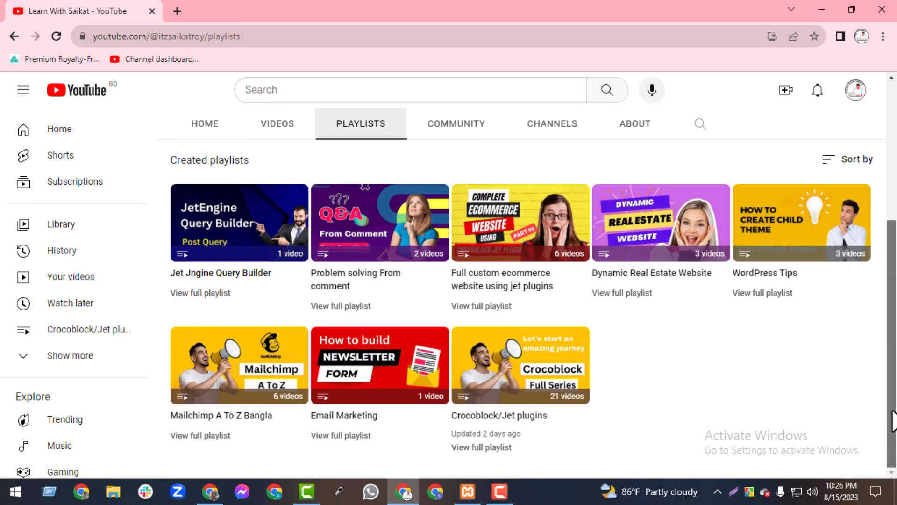
left_click(497, 449)
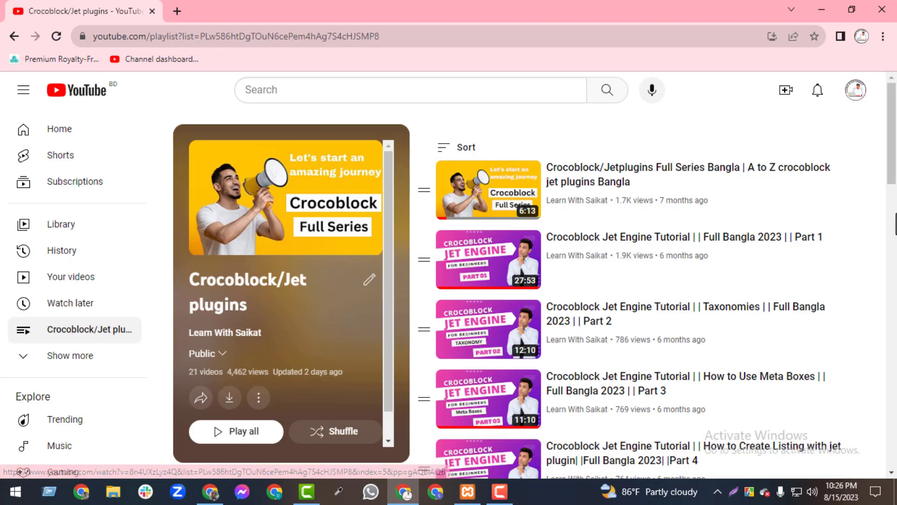
left_click(890, 269)
scroll(890, 268, "down", 15)
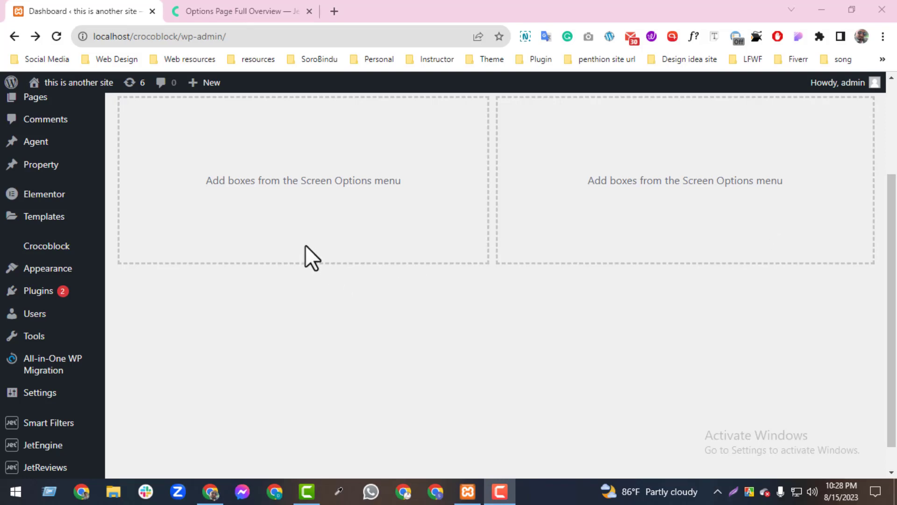
Skim Crocoblock's Options Pages Overview article, including the Settings & Options section, and close it.
left_click(229, 10)
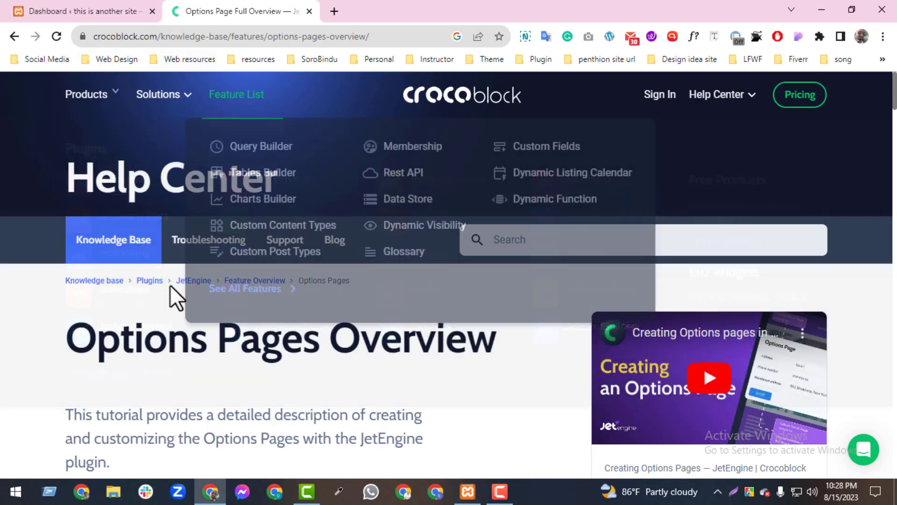
left_click_drag(66, 344, 480, 381)
left_click(487, 385)
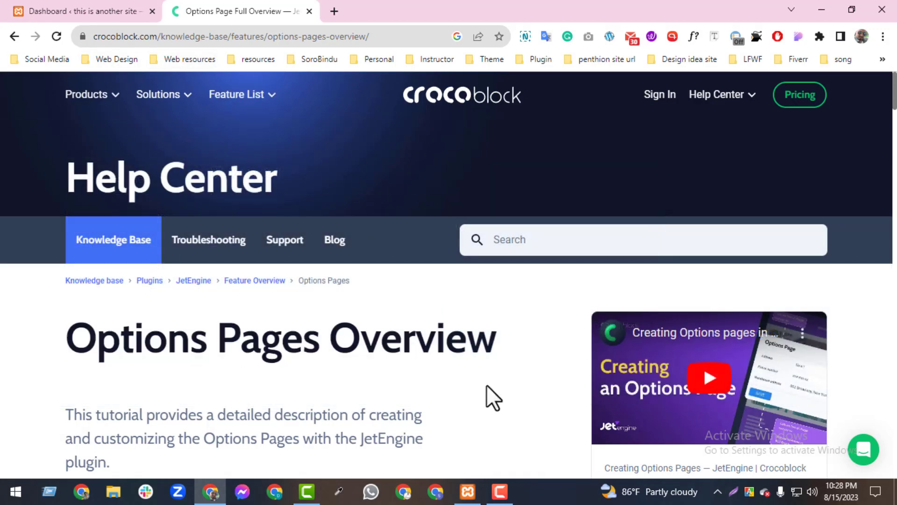
left_click_drag(886, 104, 894, 138)
scroll(691, 235, "down", 2)
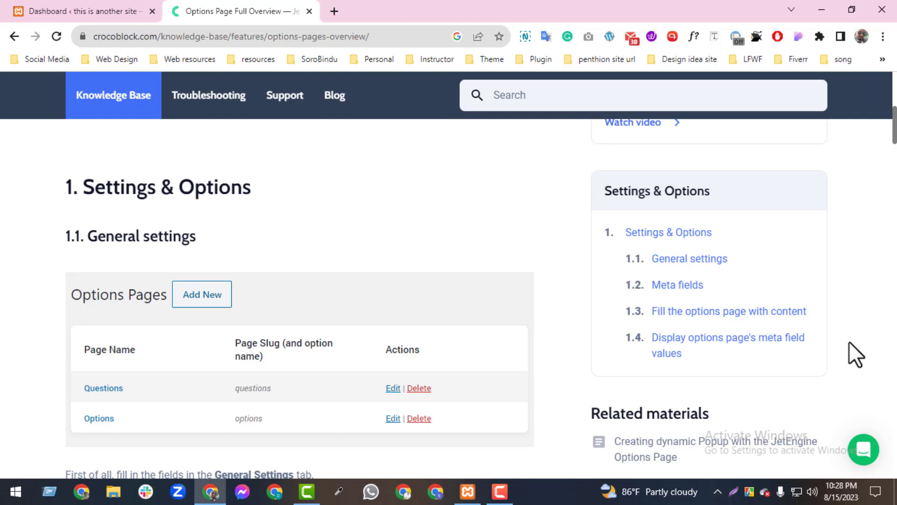
left_click_drag(893, 140, 848, 207)
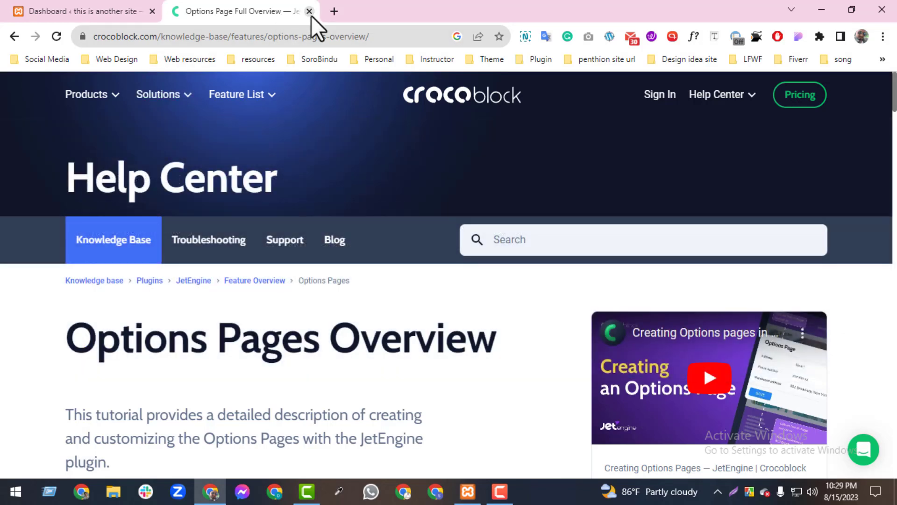
left_click(309, 12)
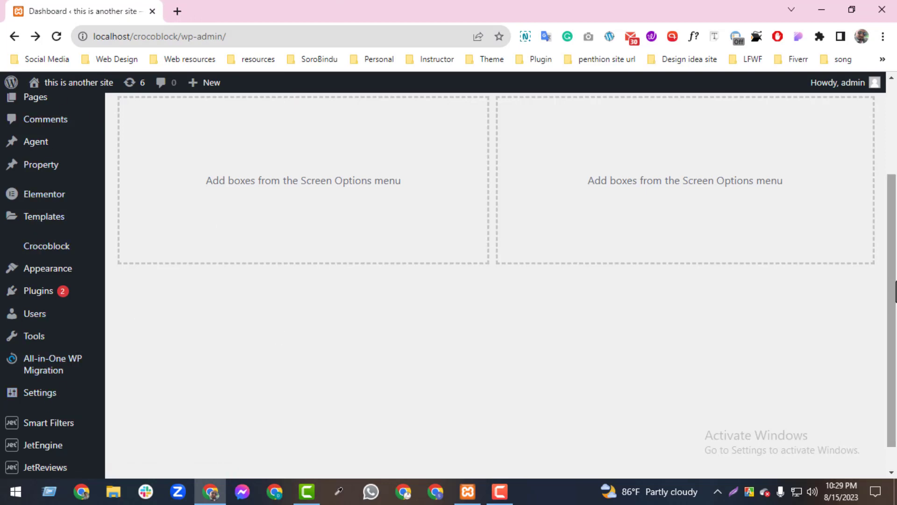
Open JetEngine's Options Pages in a separate browser tab and start adding a new options page.
scroll(895, 292, "down", 1)
mouse_move(36, 421)
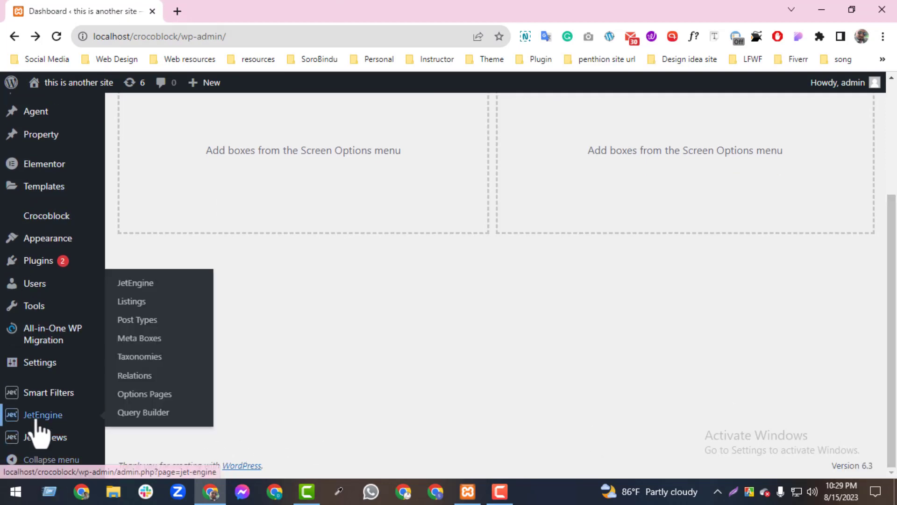
right_click(152, 400)
left_click(208, 214)
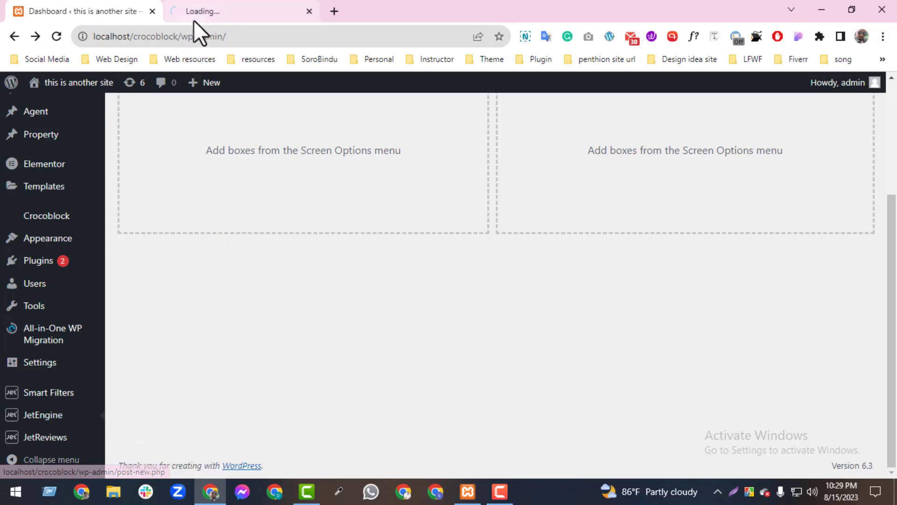
left_click(195, 14)
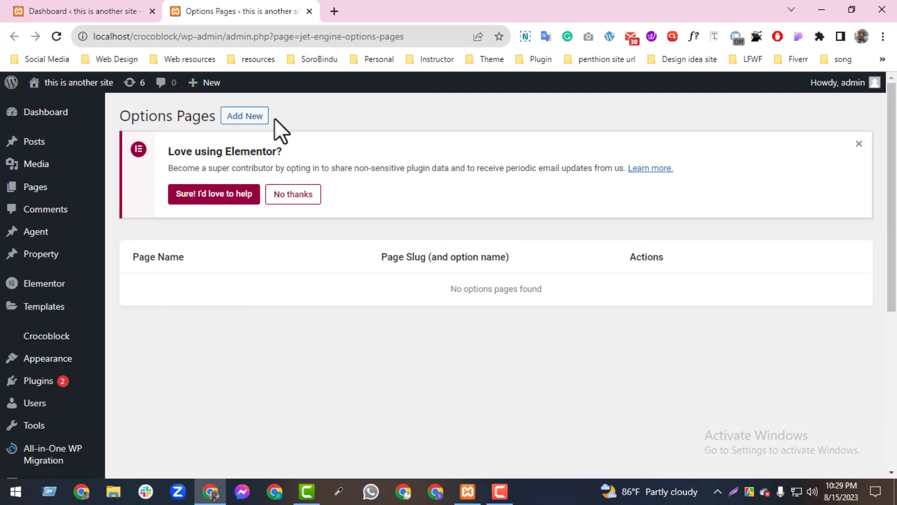
left_click(238, 124)
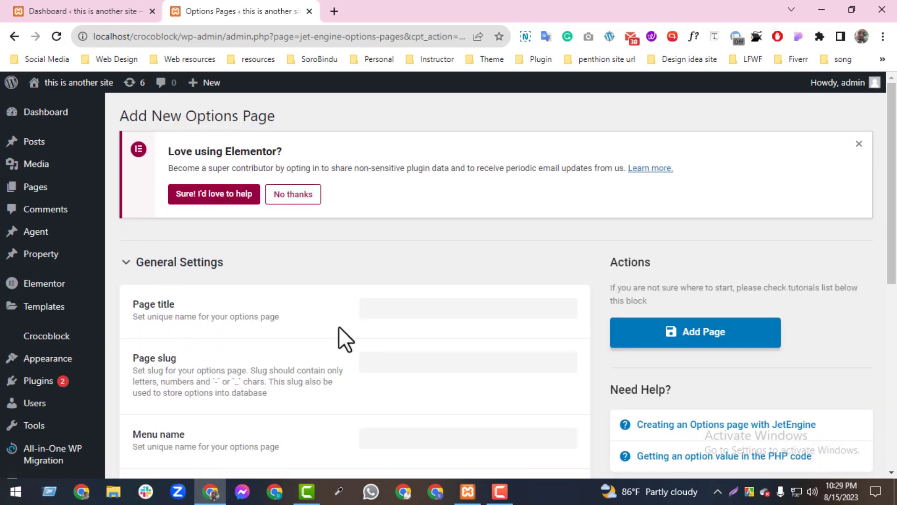
Title the new options page Business Details and check its page slug and menu name.
left_click(374, 315)
type("B")
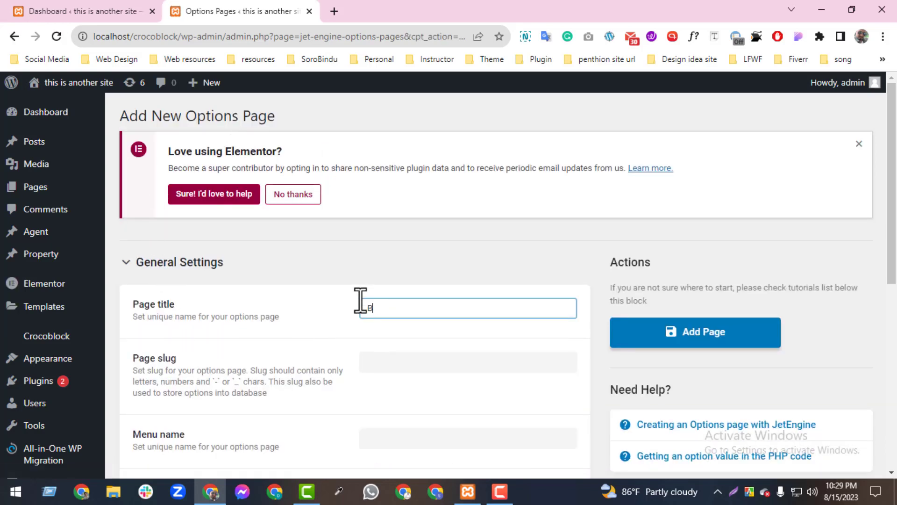
type("usiness Details")
left_click(369, 356)
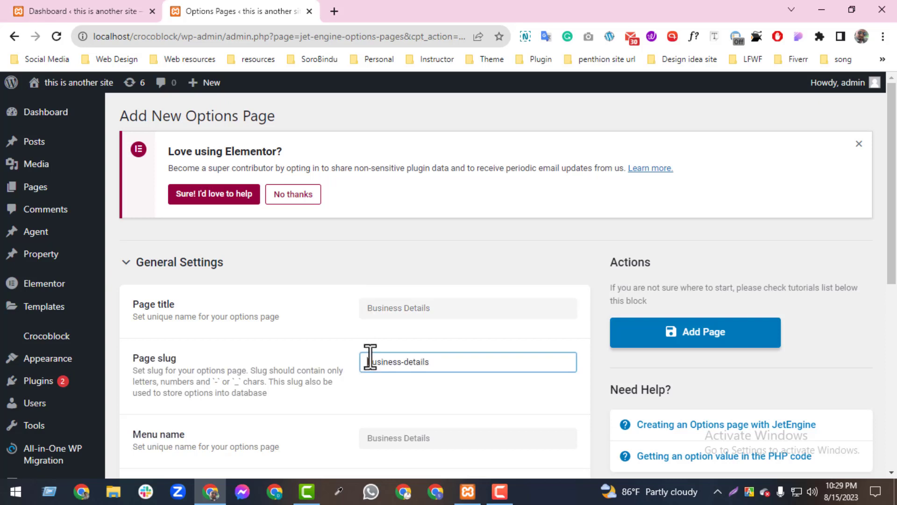
scroll(467, 280, "down", 2)
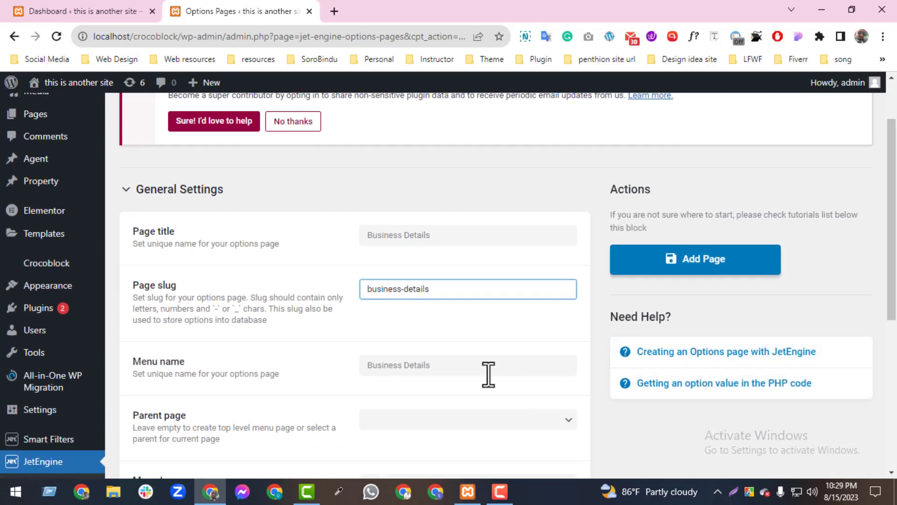
key("Tab")
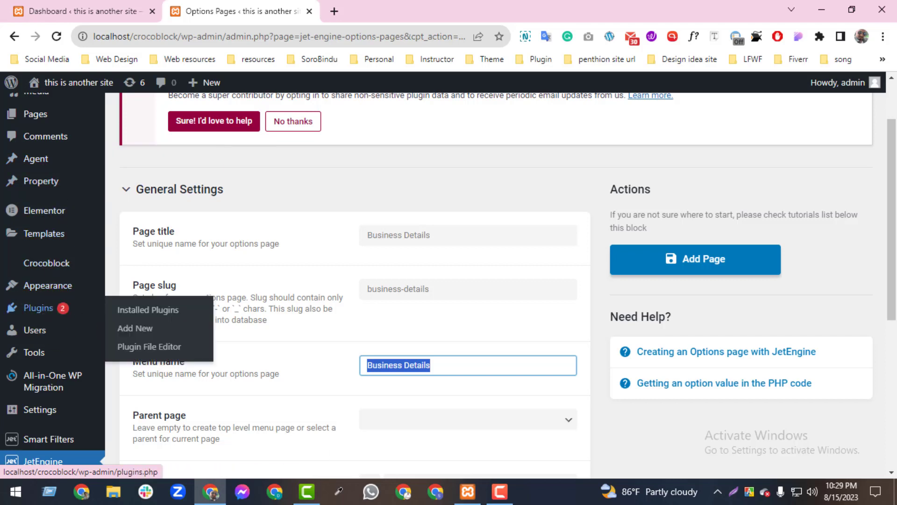
Search the menu icons for "bu" and choose the building icon for the options page.
scroll(895, 337, "down", 2)
scroll(855, 367, "down", 1)
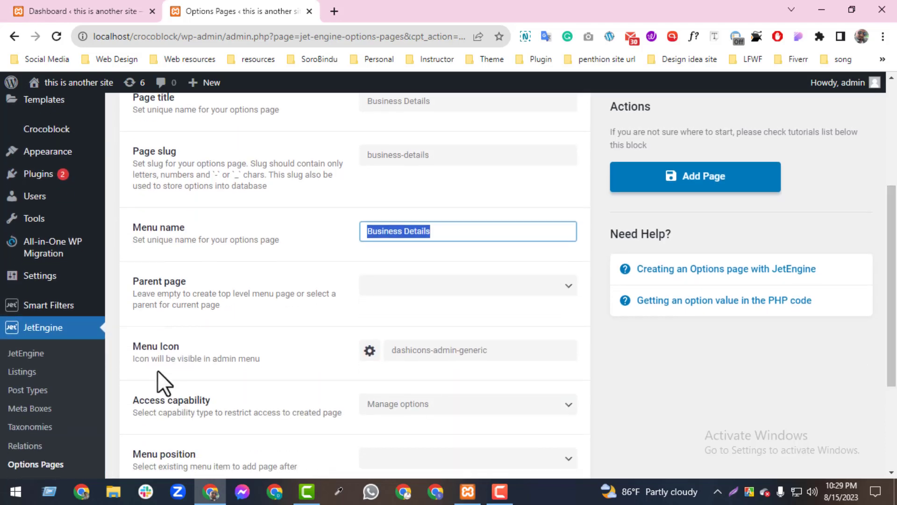
left_click(414, 350)
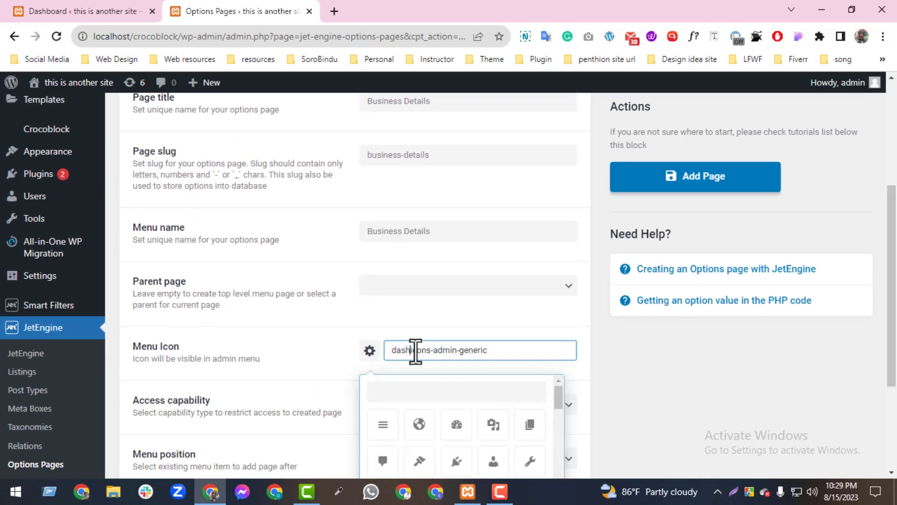
left_click(444, 392)
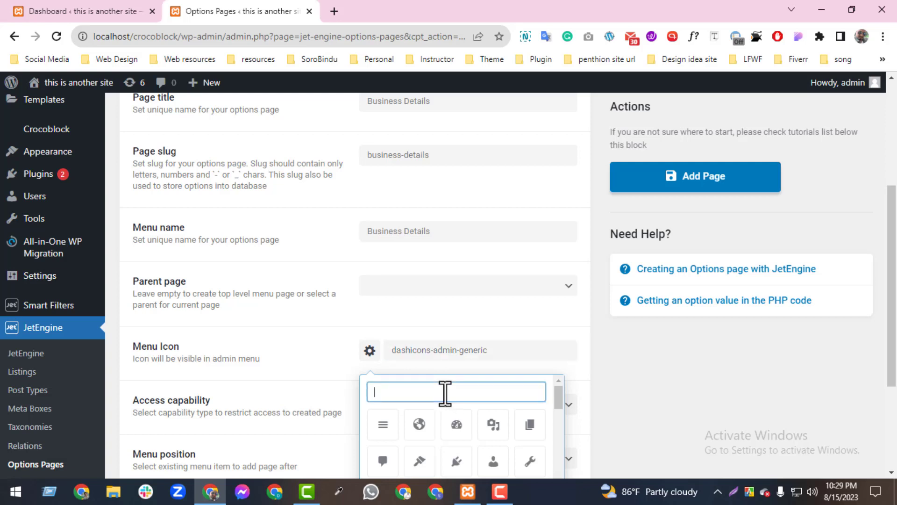
type("busi")
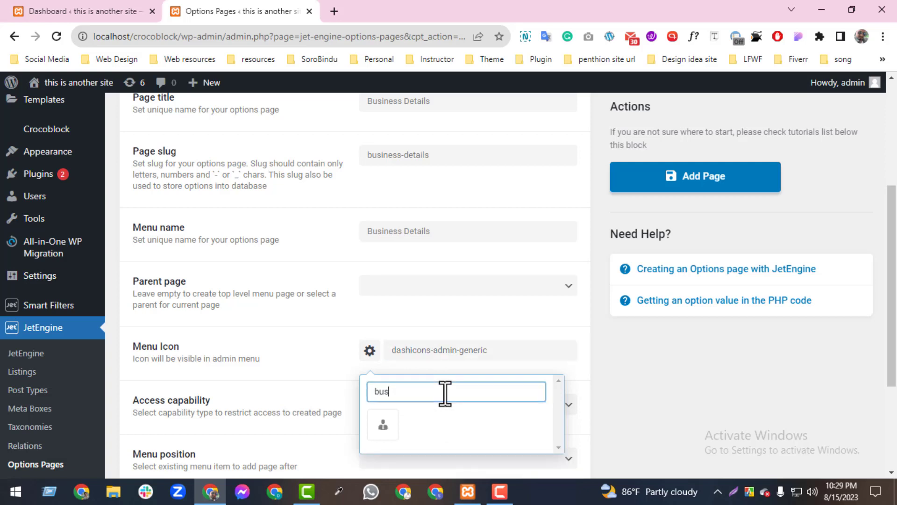
key("BackSpace")
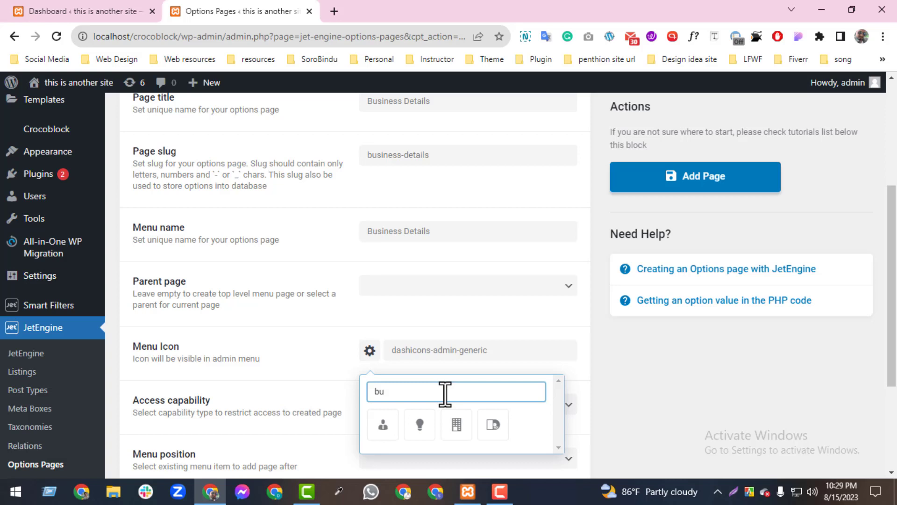
left_click(457, 425)
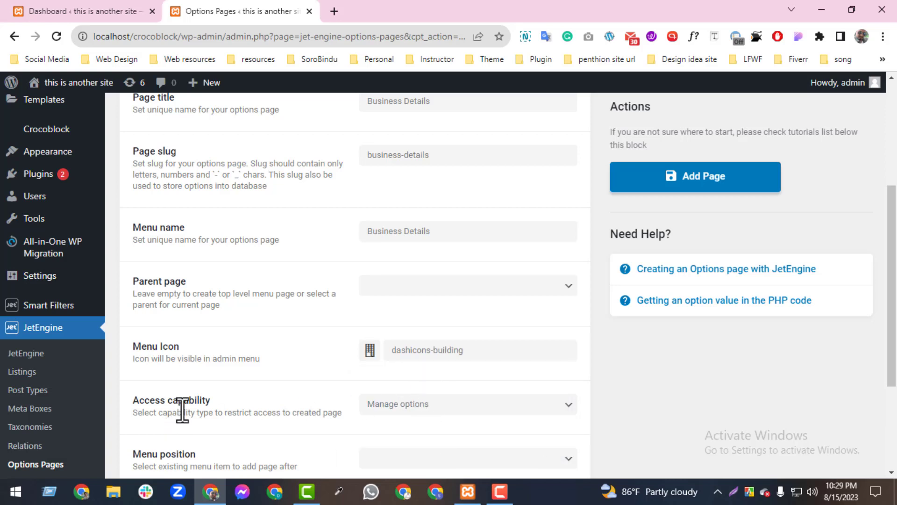
Keep the access capability at Manage options and set the menu position to Dashboard.
left_click(508, 411)
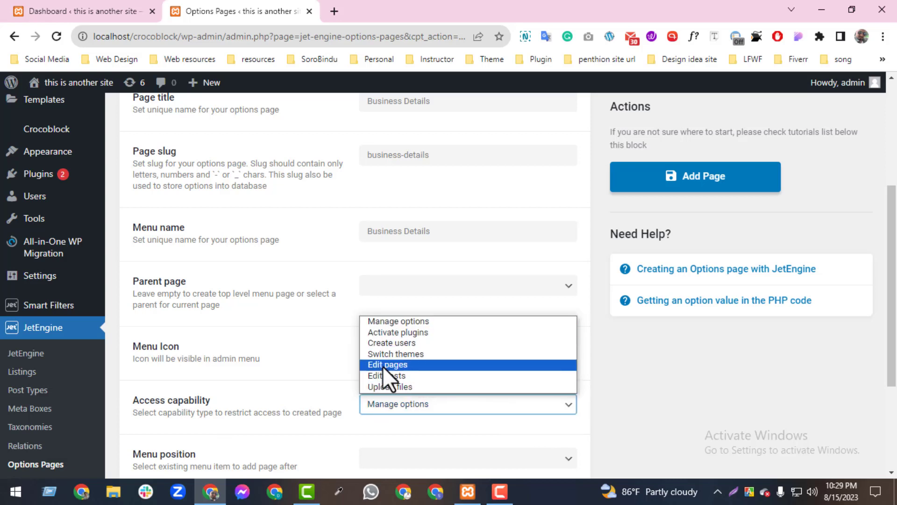
left_click(426, 412)
left_click_drag(891, 317, 891, 359)
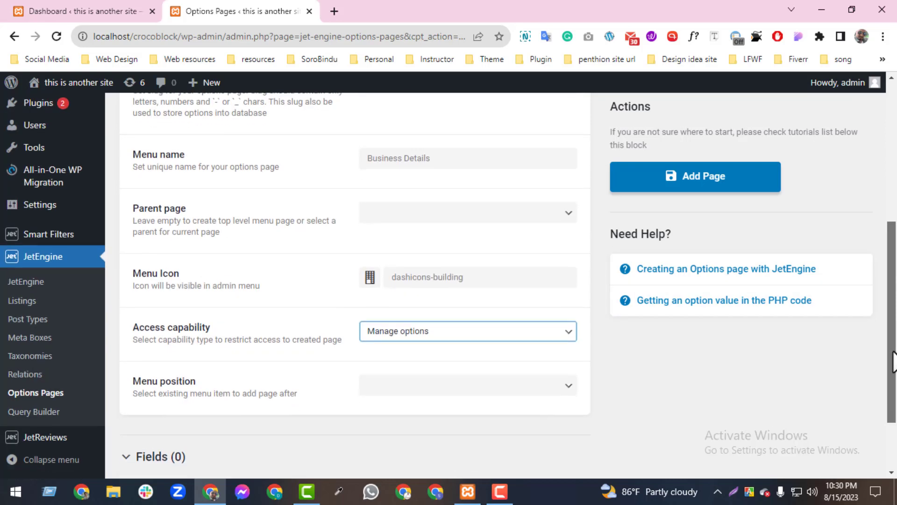
left_click(433, 383)
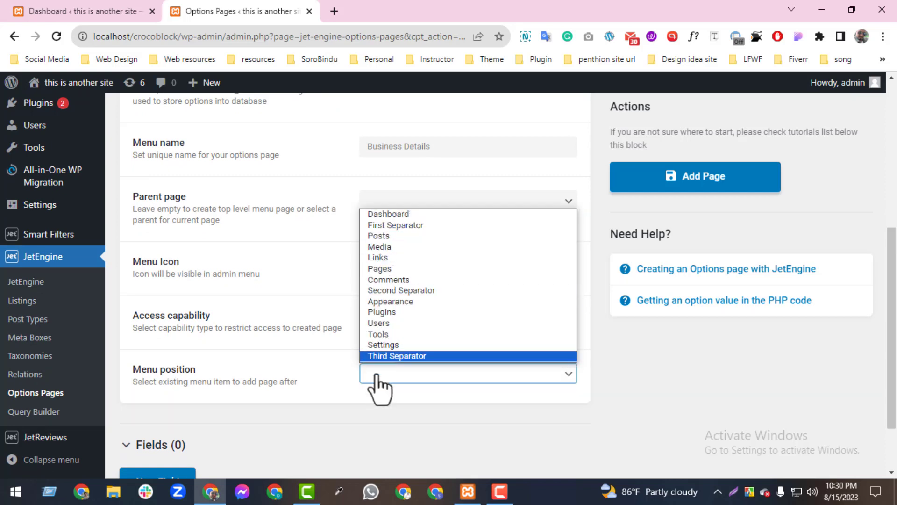
left_click(378, 213)
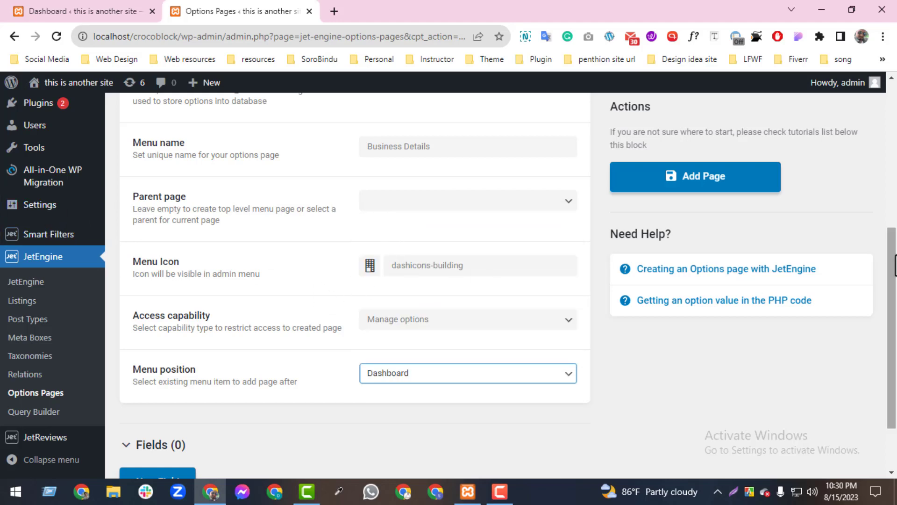
Review the general settings, add the Business Details options page, and check its place in the admin menu.
left_click_drag(892, 248, 893, 126)
scroll(140, 159, "up", 1)
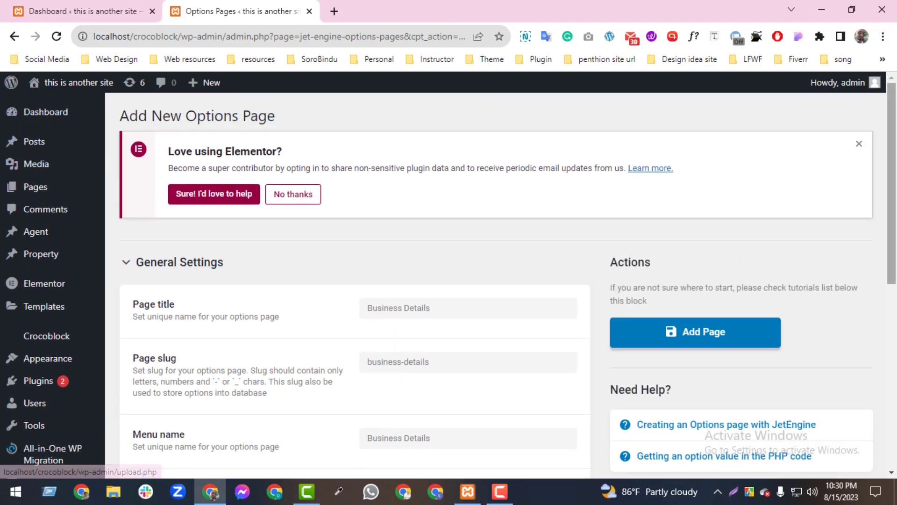
scroll(495, 280, "down", 1)
scroll(495, 280, "down", 6)
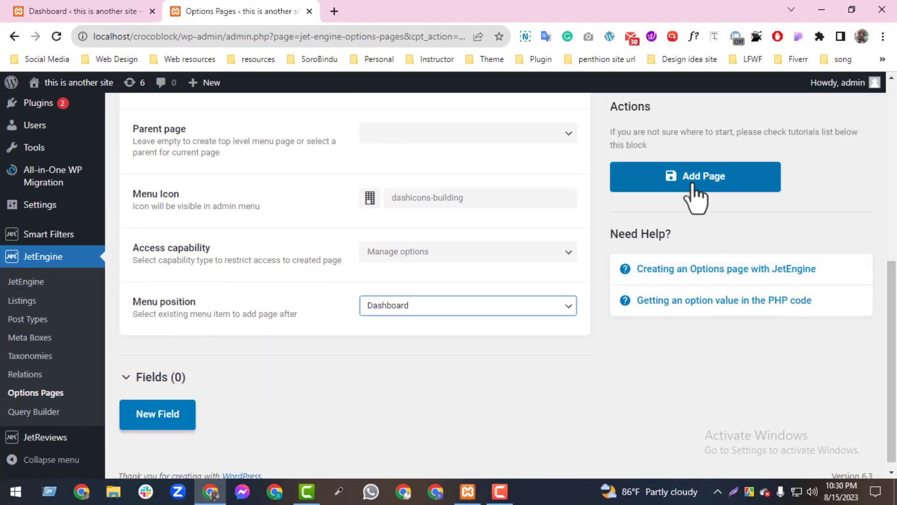
left_click(694, 185)
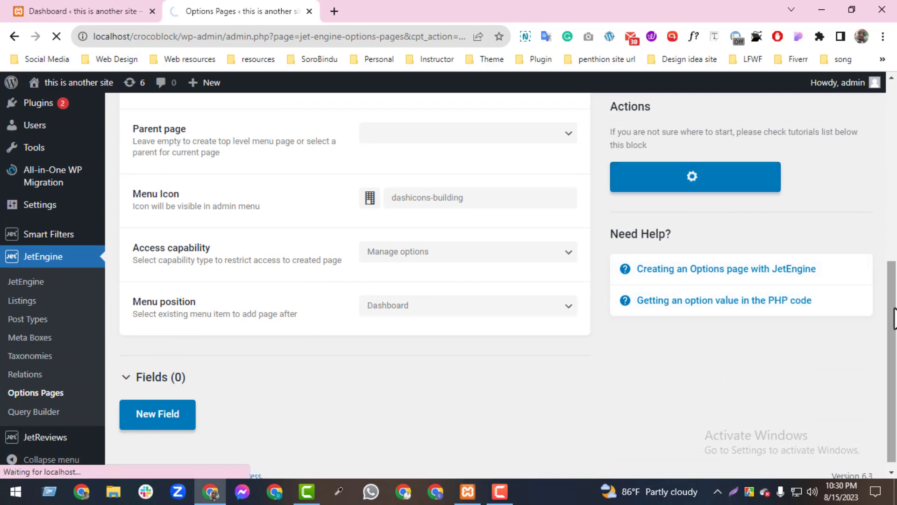
left_click_drag(890, 302, 888, 166)
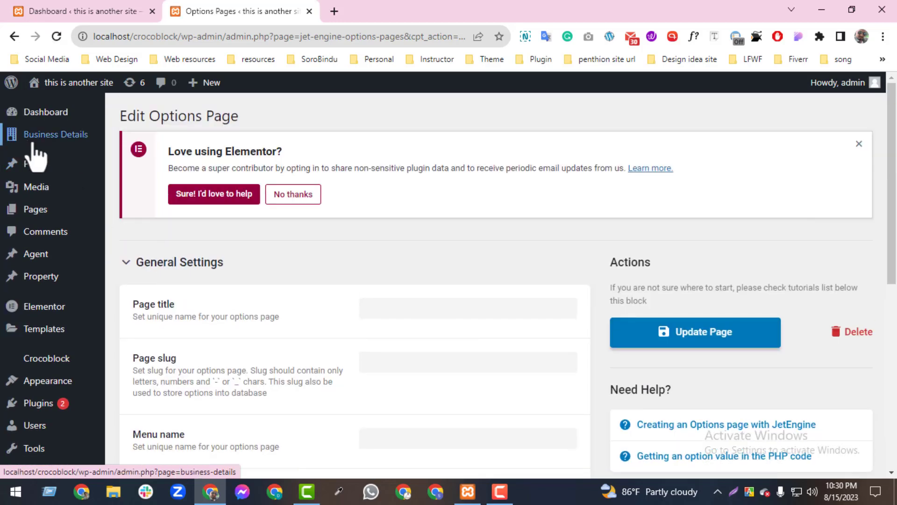
mouse_move(88, 164)
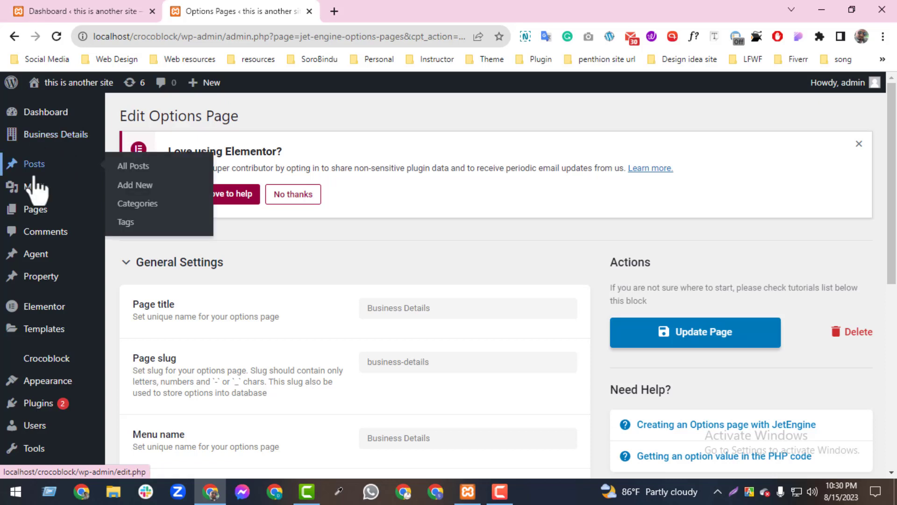
Set the Business Details options page's parent page to Pages, update it, and reload the admin screen.
scroll(231, 246, "down", 3)
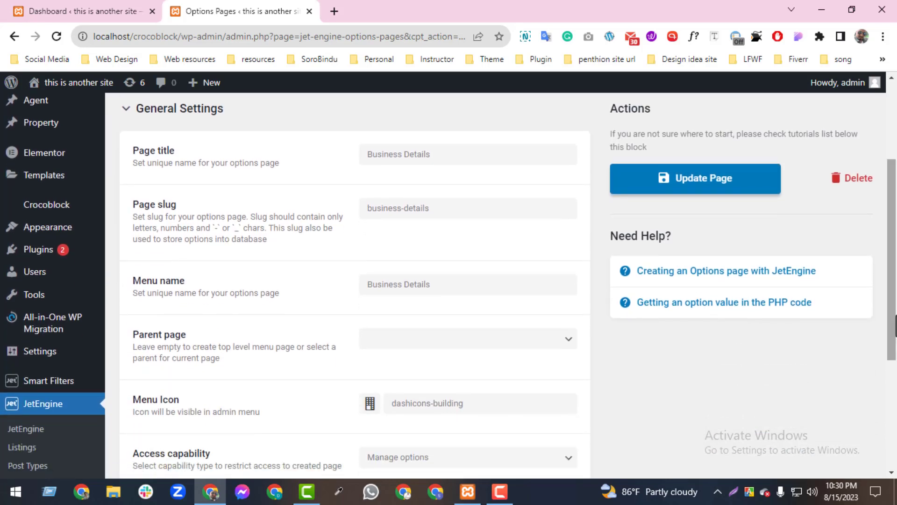
left_click(403, 345)
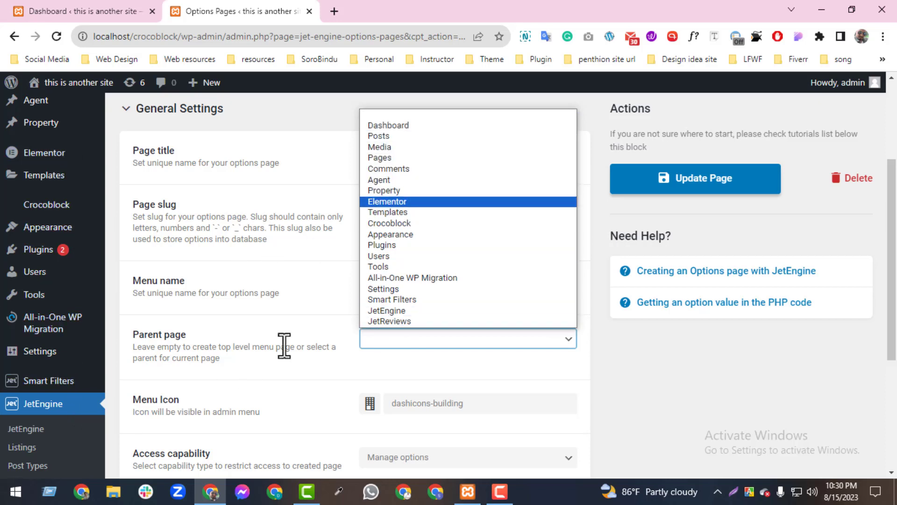
left_click(376, 158)
left_click(694, 183)
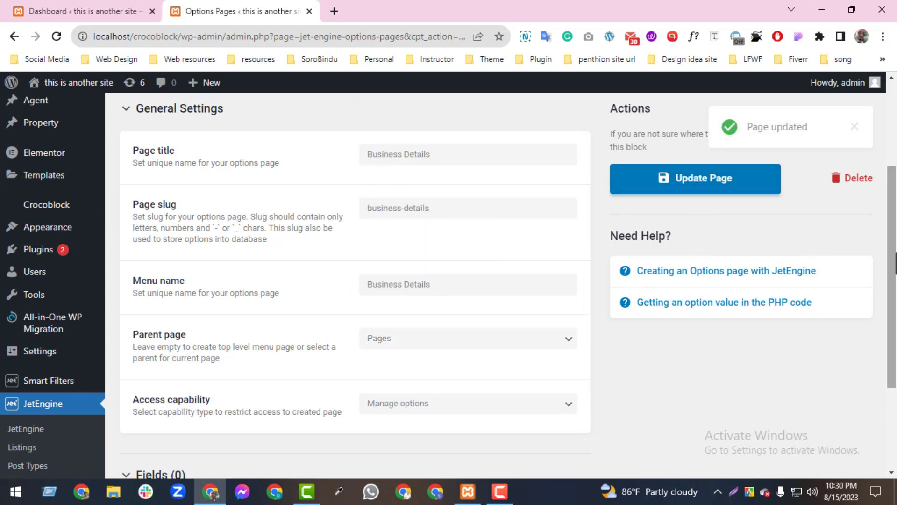
scroll(873, 111, "up", 3)
left_click(57, 37)
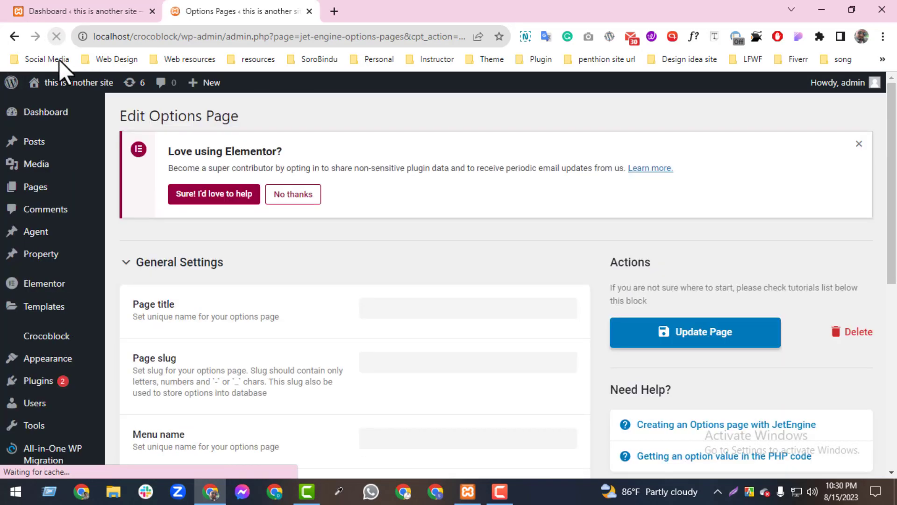
Clear the options page's parent page so it becomes a top-level menu item, update it, and reload the admin screen.
mouse_move(36, 186)
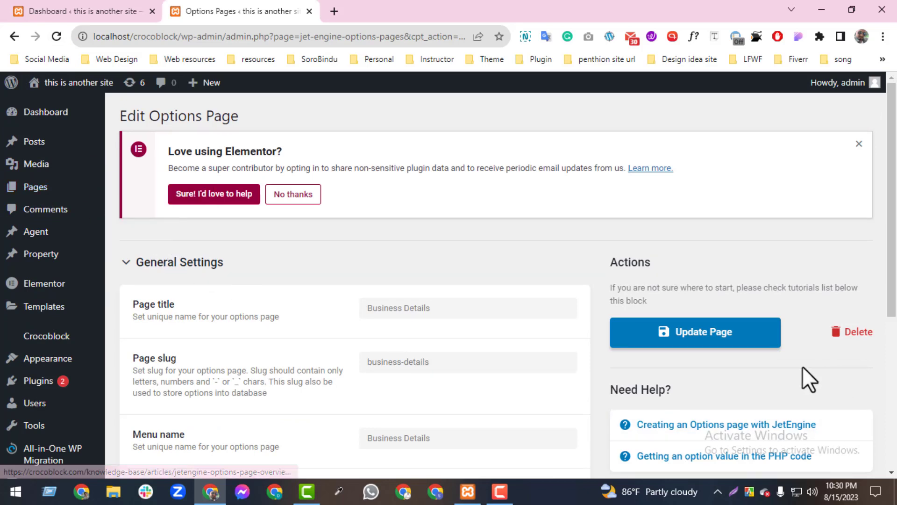
scroll(890, 381, "down", 3)
scroll(890, 388, "down", 1)
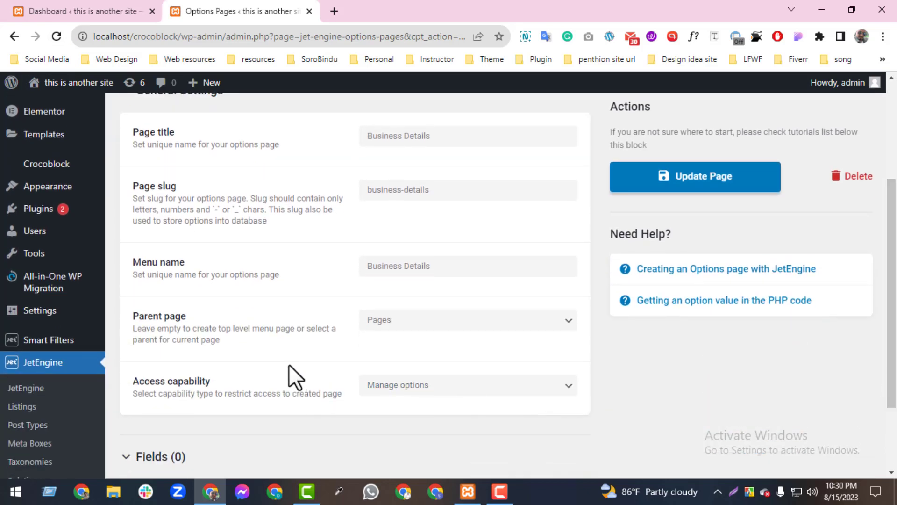
left_click(432, 328)
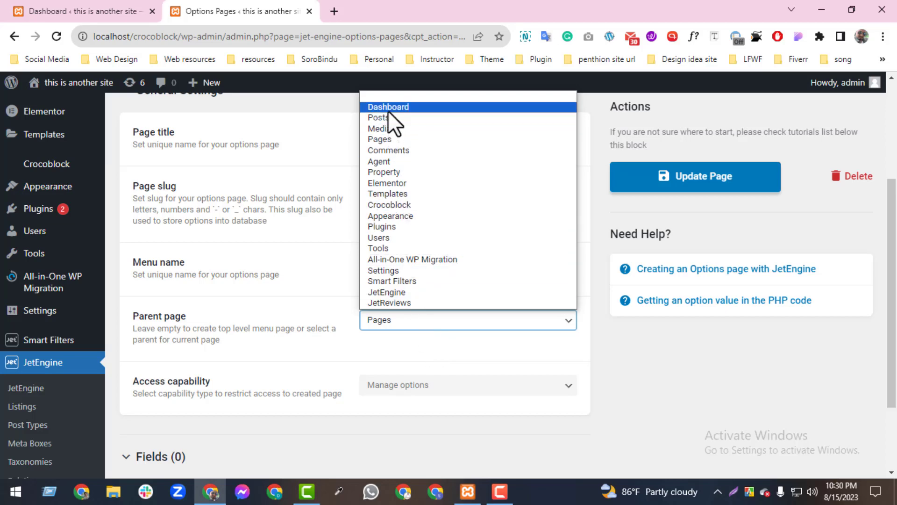
left_click(387, 95)
left_click_drag(890, 279, 890, 373)
left_click(715, 184)
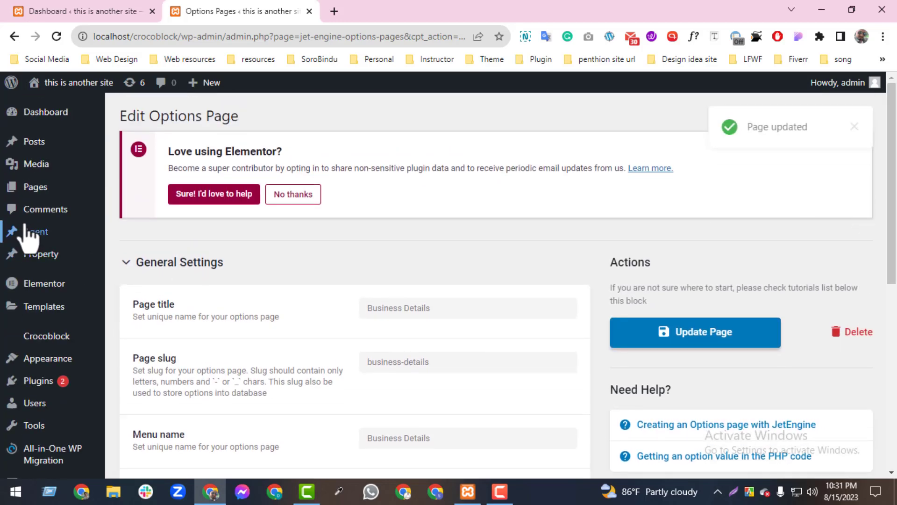
left_click(56, 37)
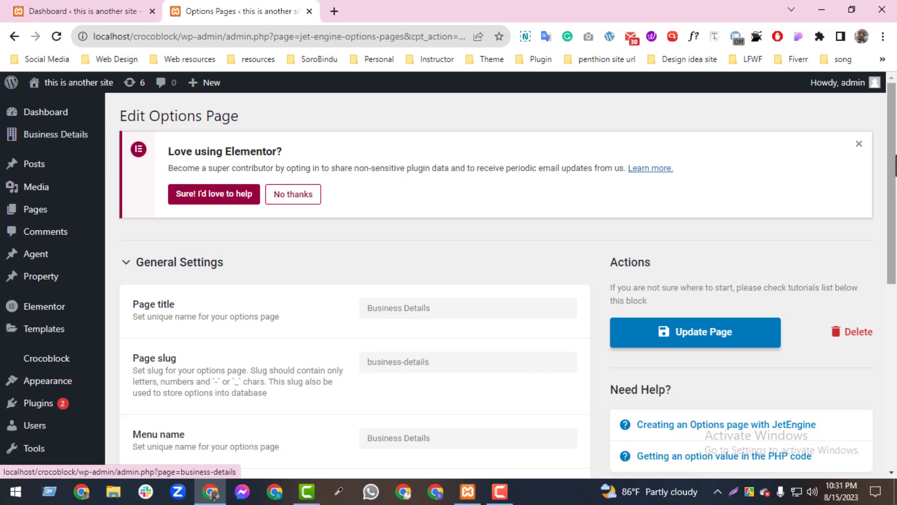
Add a first field to the options page, review its settings, and keep its field type as Text.
left_click_drag(890, 171, 887, 350)
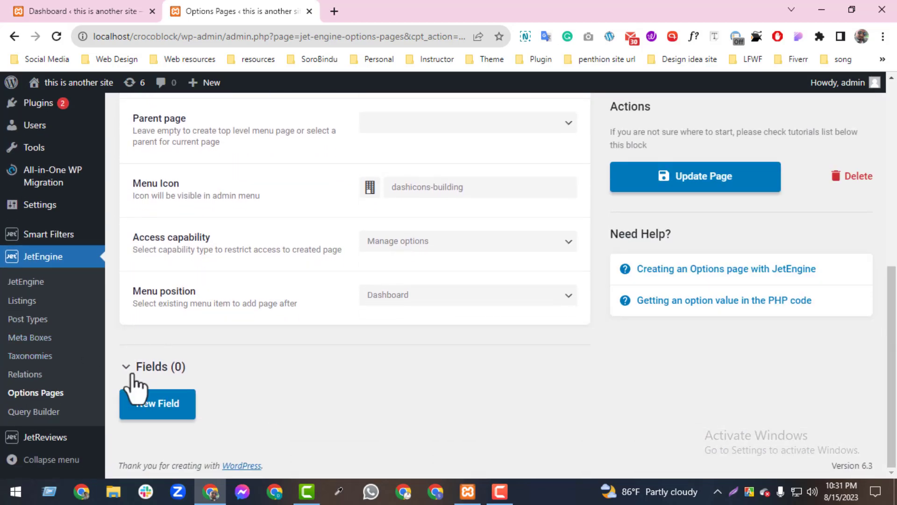
left_click(186, 401)
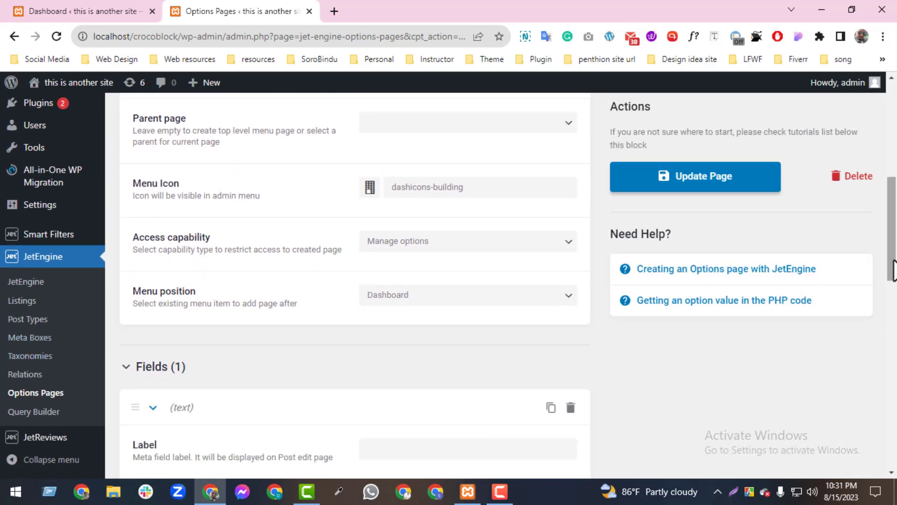
scroll(636, 300, "down", 5)
left_click(368, 199)
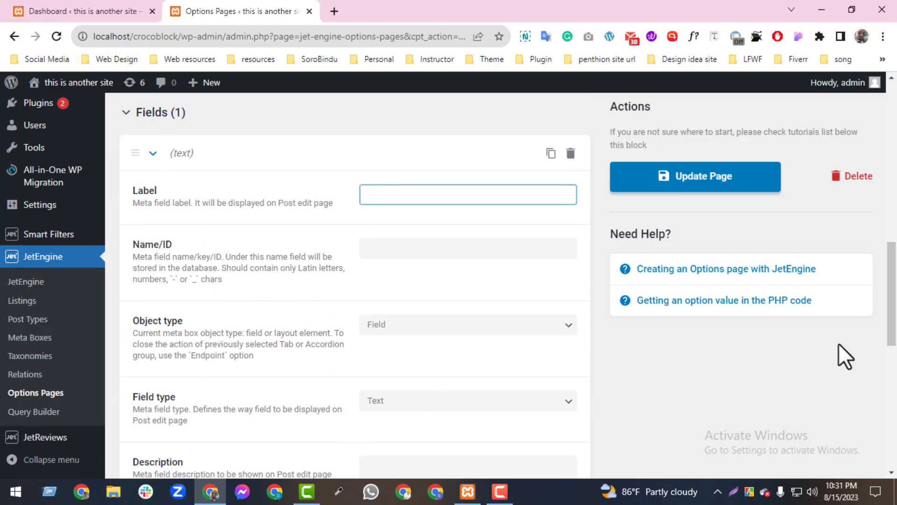
scroll(838, 344, "up", 4)
scroll(748, 352, "down", 7)
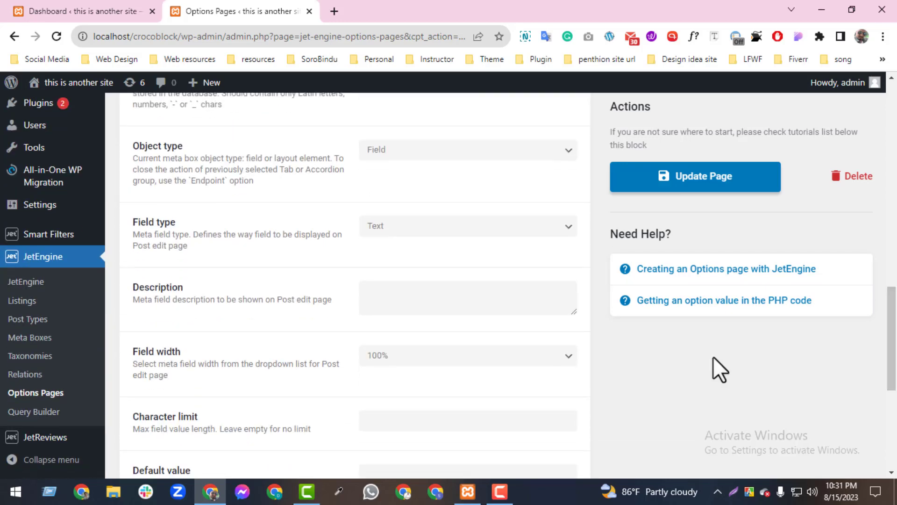
left_click(461, 229)
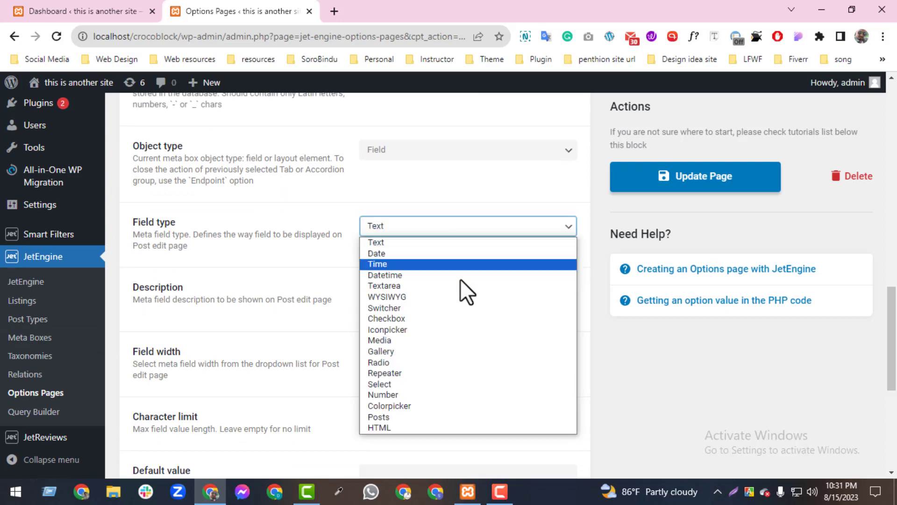
left_click(425, 242)
left_click_drag(891, 320, 891, 276)
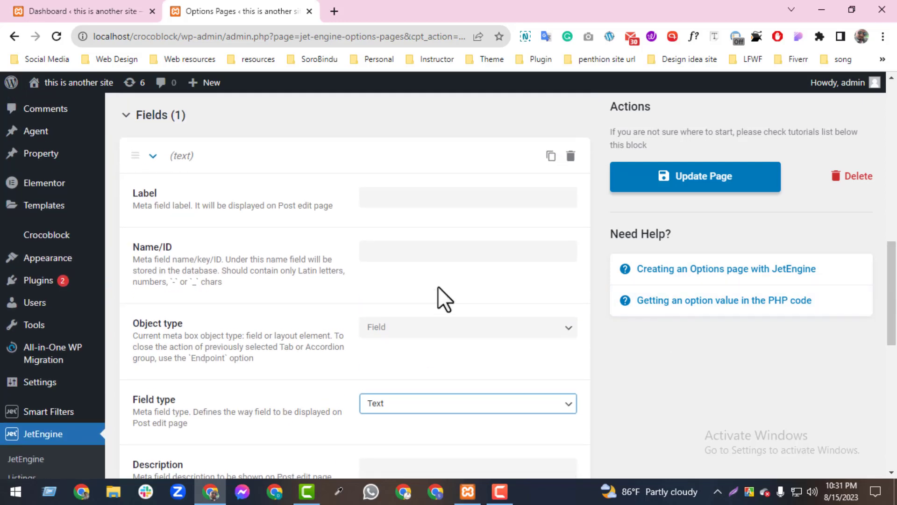
Label the first field "Business Address" and generate its Name/ID from the label.
left_click(387, 199)
type("Business")
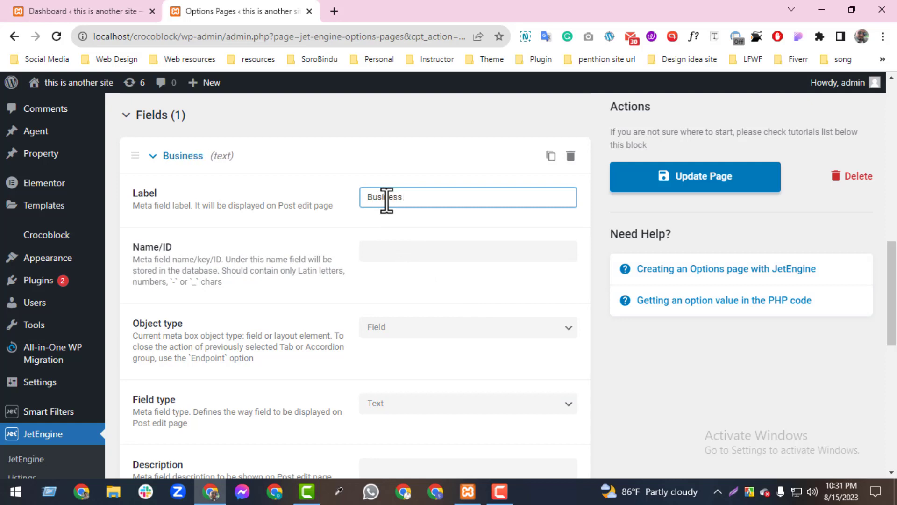
type(" Address")
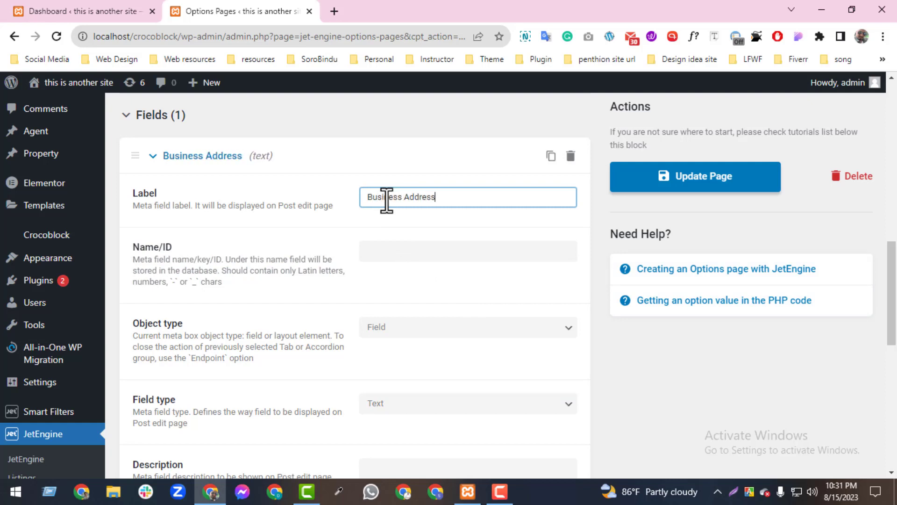
left_click(452, 250)
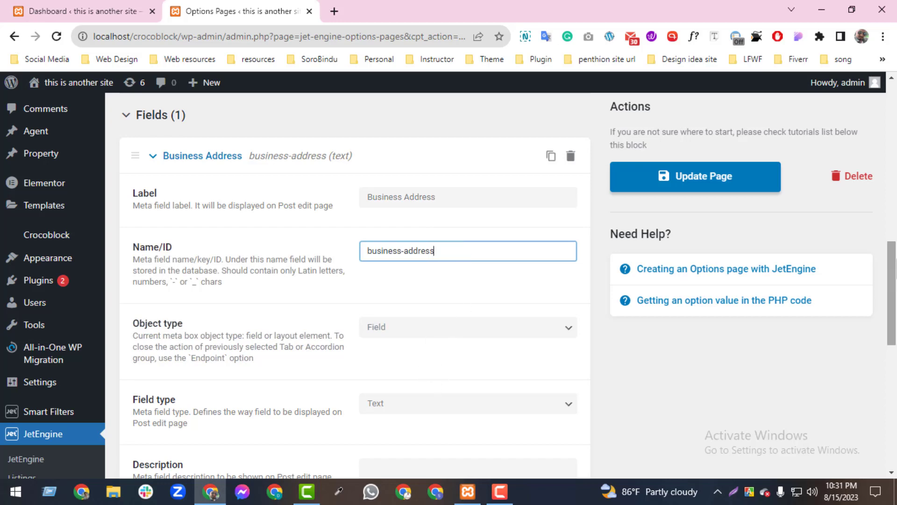
Add a second field labelled "Business Email" and generate its Name/ID from the label.
scroll(427, 365, "down", 10)
left_click(135, 414)
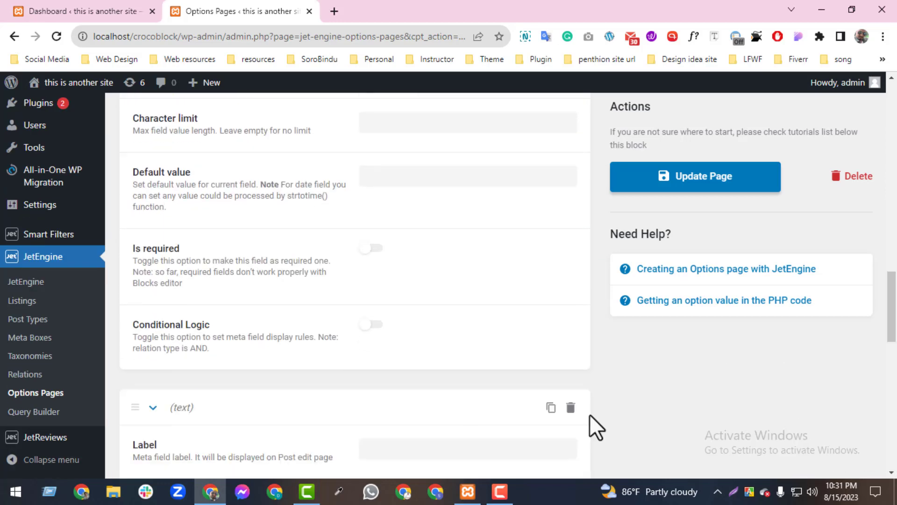
scroll(552, 327, "down", 5)
left_click(443, 201)
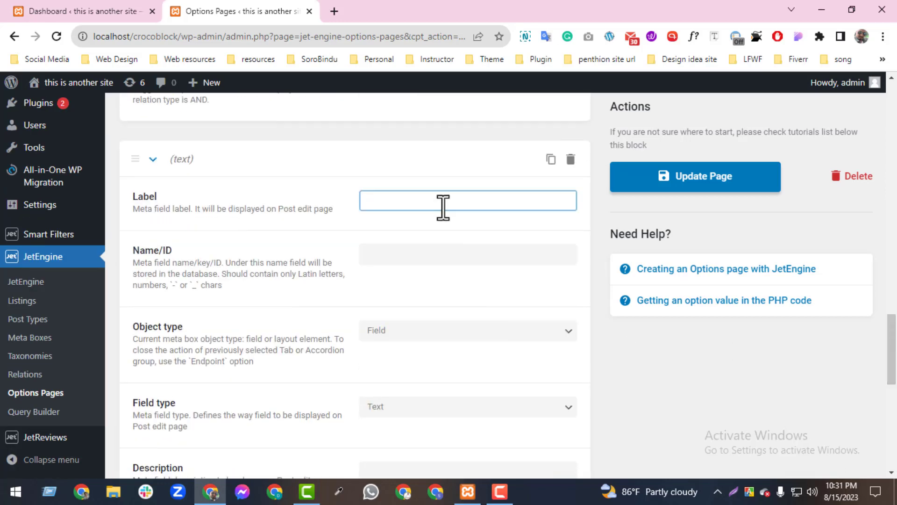
type("Business")
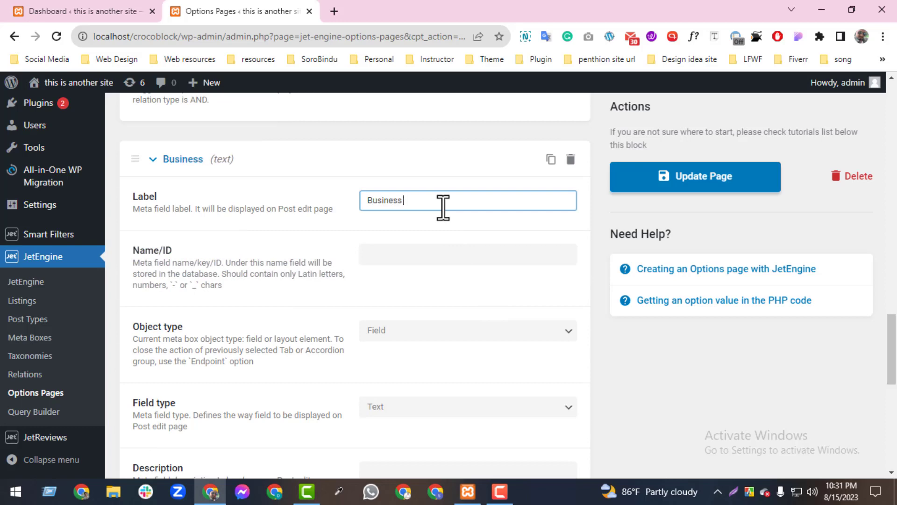
type(" Email")
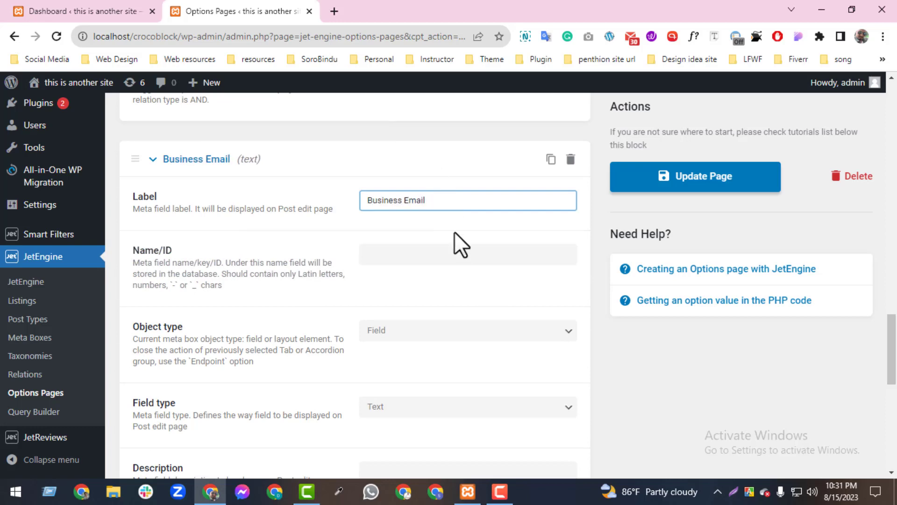
left_click(460, 250)
Add a third field labelled "Business phone number" and generate its Name/ID from the label.
left_click(892, 311)
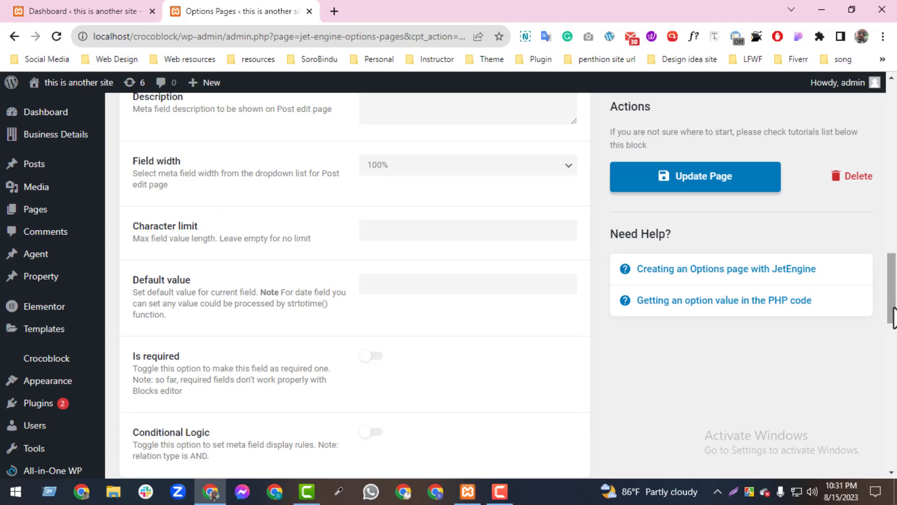
left_click_drag(892, 311, 885, 446)
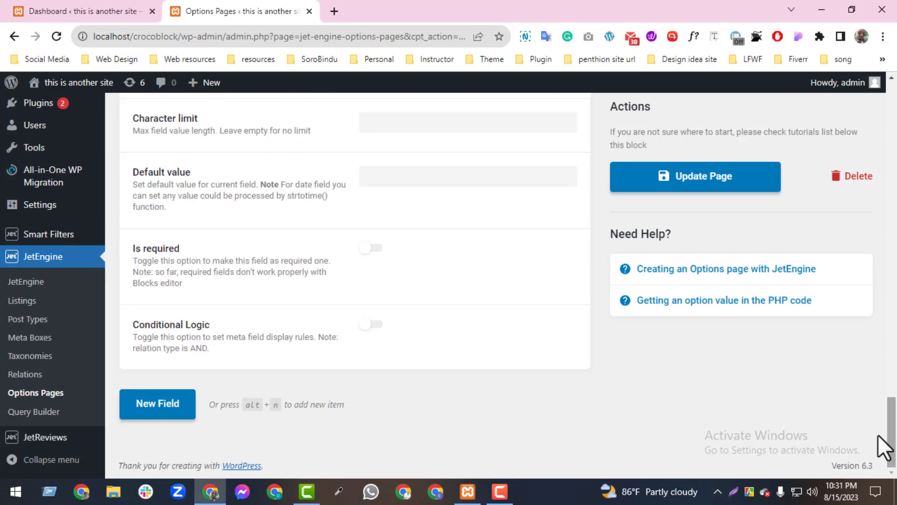
left_click(157, 405)
left_click_drag(891, 358, 893, 372)
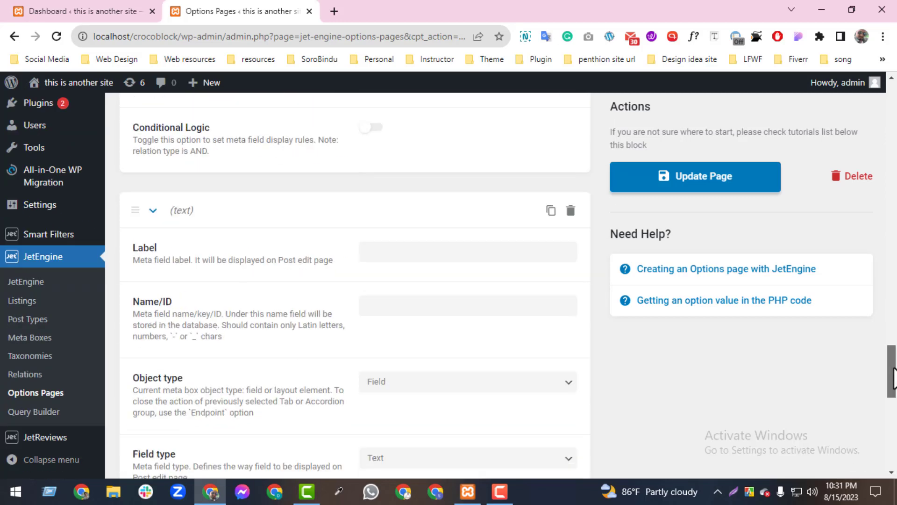
left_click(377, 252)
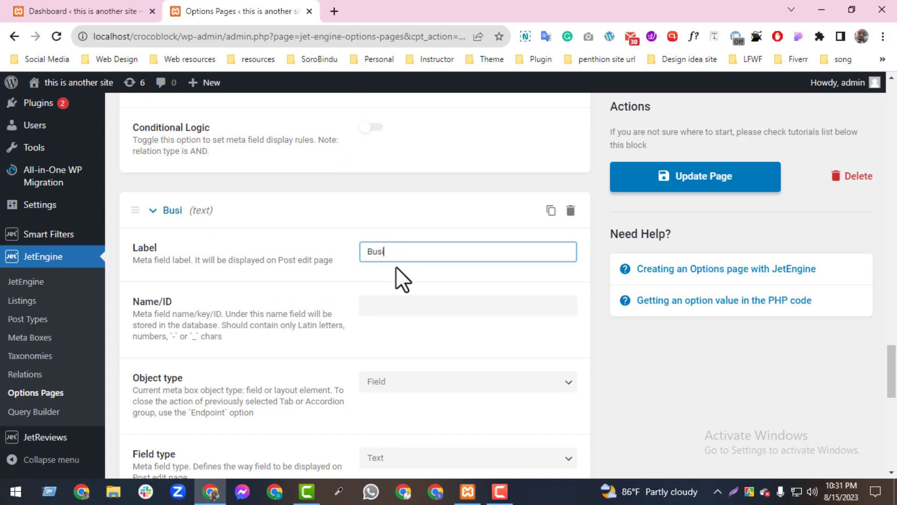
type("Business phone number")
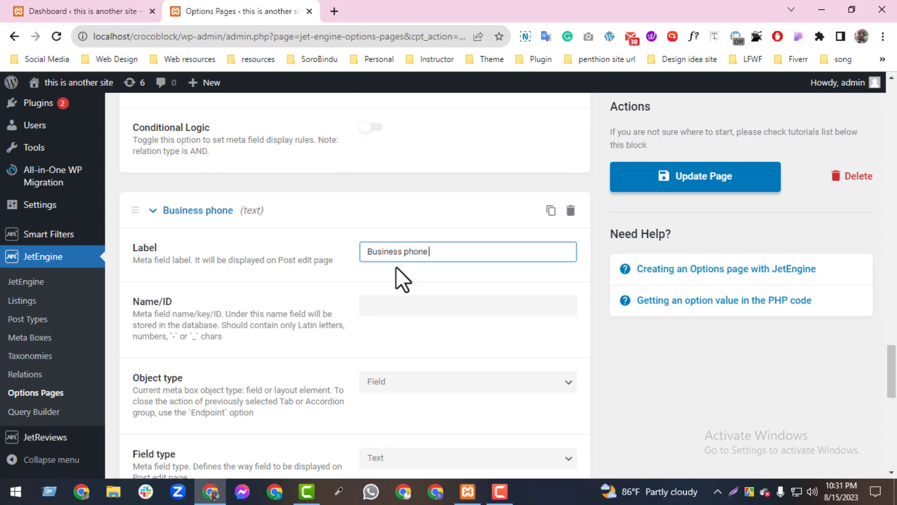
left_click(416, 306)
Add a fourth field labelled "Business Hour" and generate its Name/ID from the label.
left_click_drag(892, 371, 875, 439)
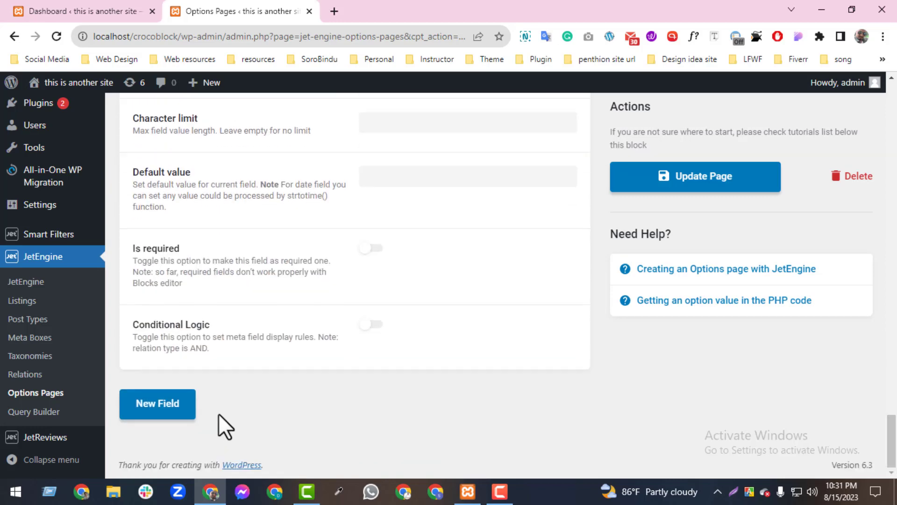
left_click(189, 410)
scroll(433, 331, "down", 4)
left_click(391, 248)
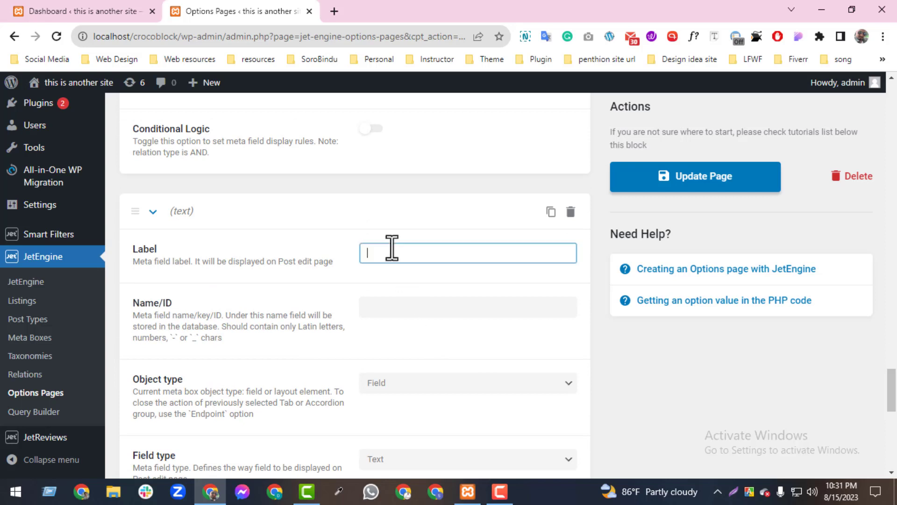
type("Buasi")
key("BackSpace")
type("siness Hour")
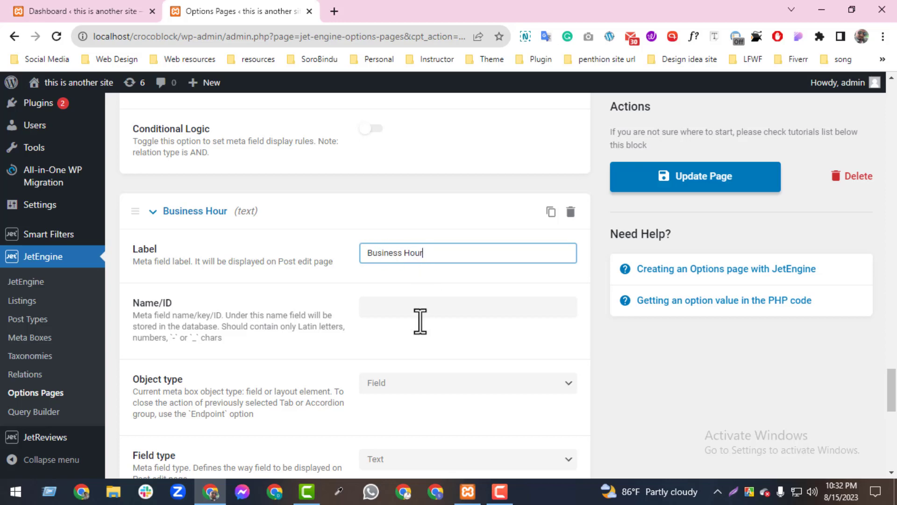
left_click(419, 322)
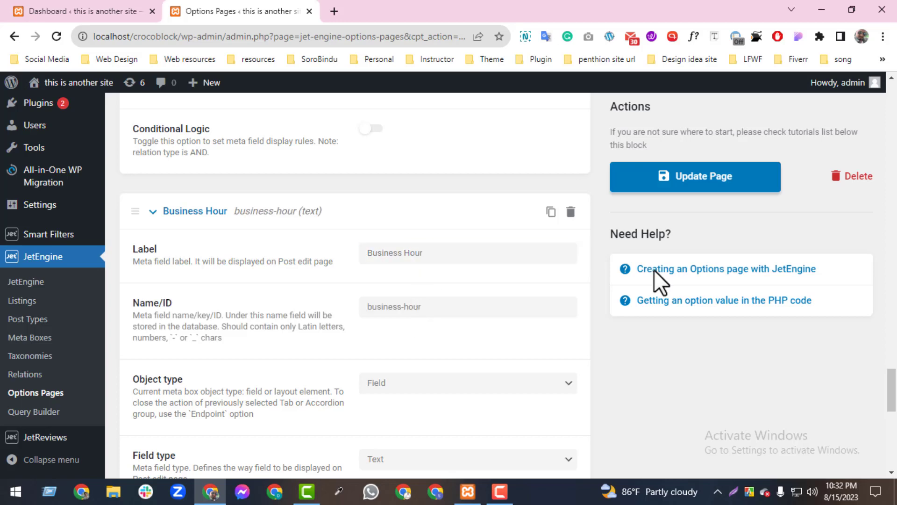
Update the options page with its new fields and open the Business Details admin page in a new browser tab.
scroll(721, 266, "up", 5)
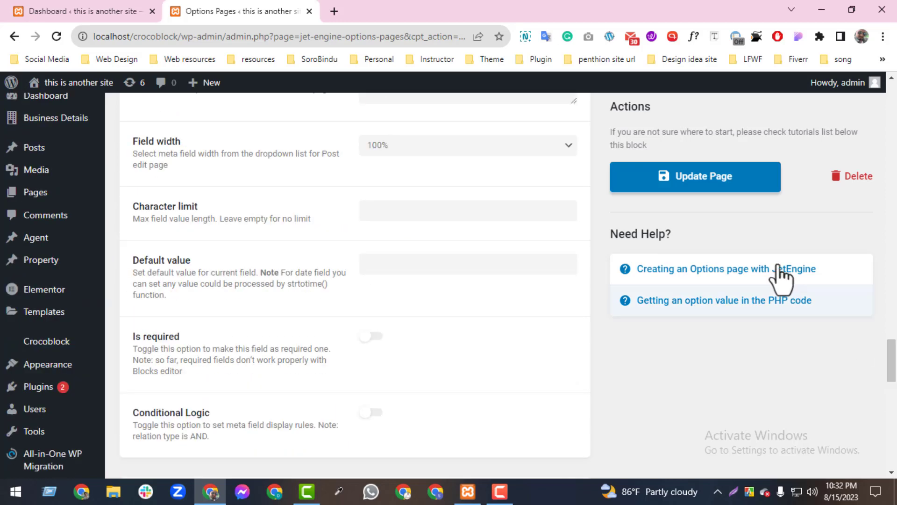
left_click(728, 187)
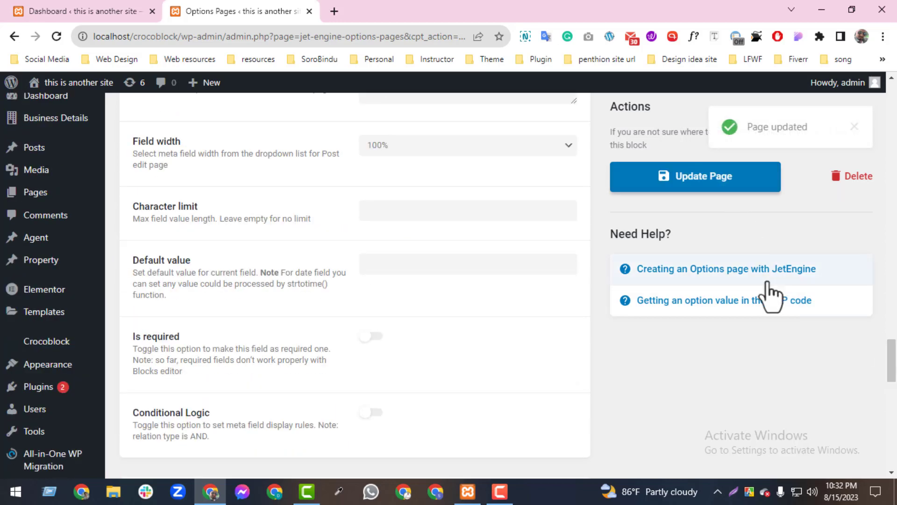
scroll(891, 378, "up", 10)
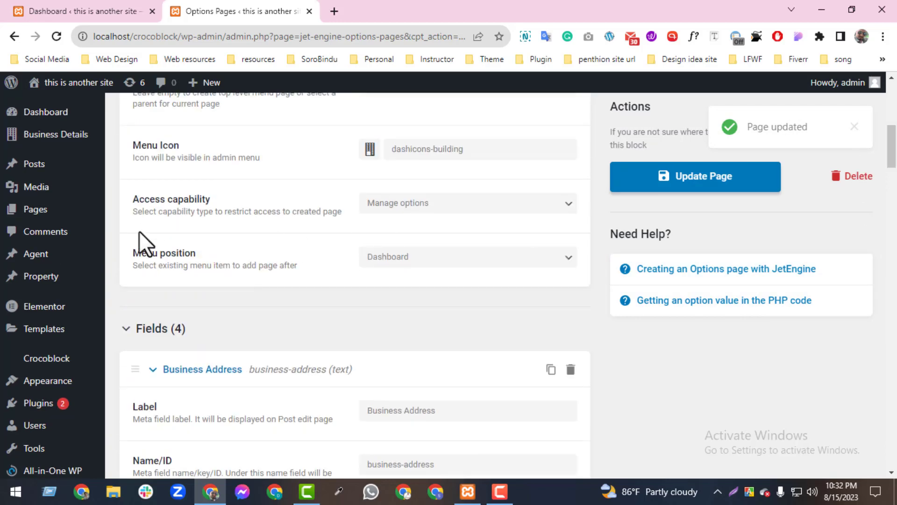
middle_click(70, 135)
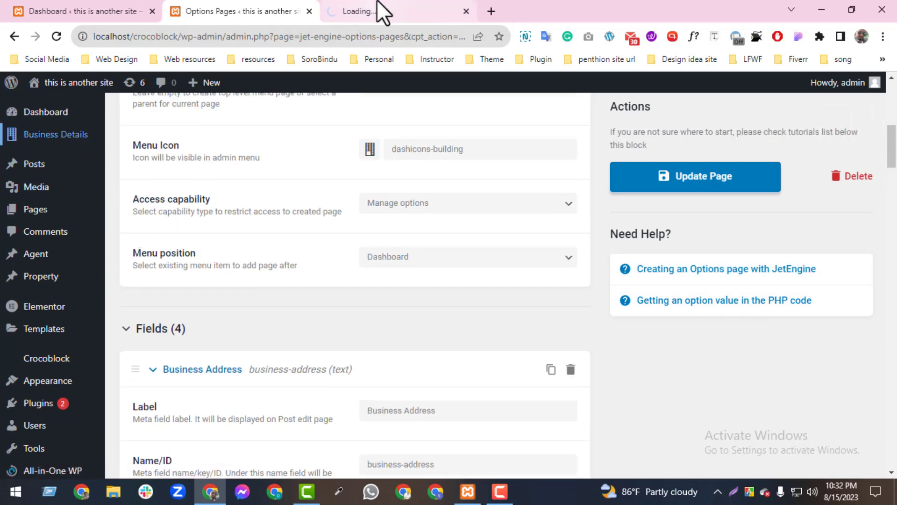
left_click(378, 9)
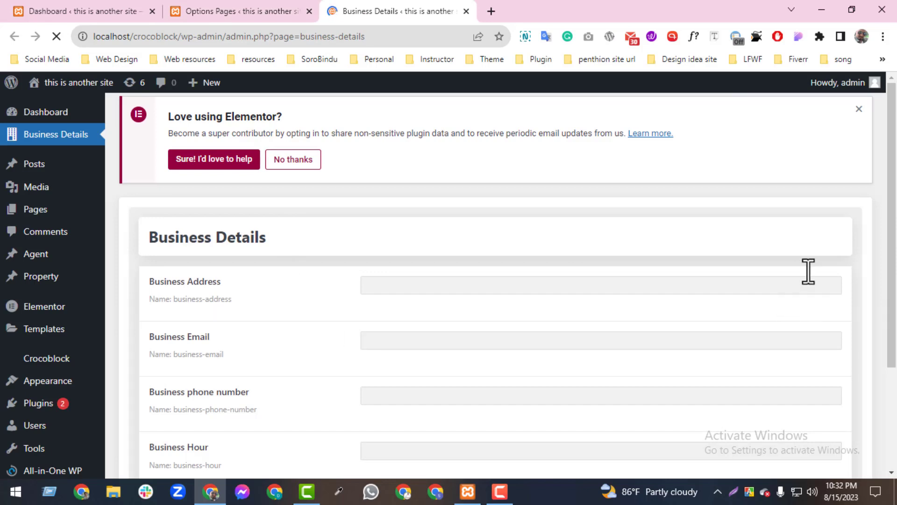
left_click_drag(891, 226, 891, 296)
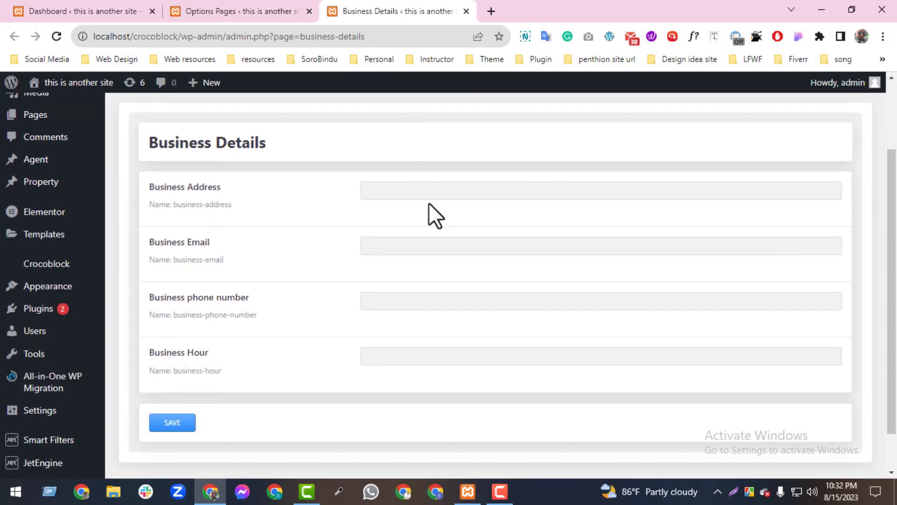
Fill in the Business Address, Business Email and Business phone number fields, using the saved autofill entry for the email and phone number.
left_click(417, 192)
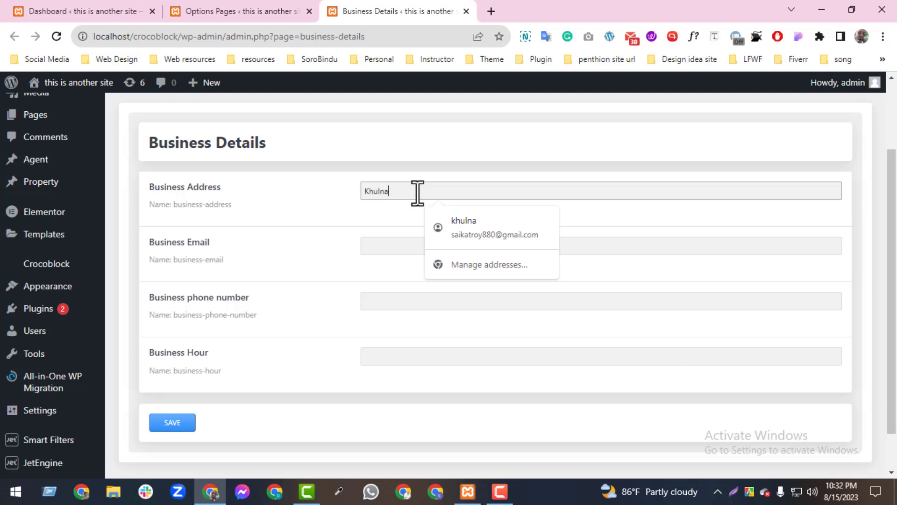
type("Khulna.Ba")
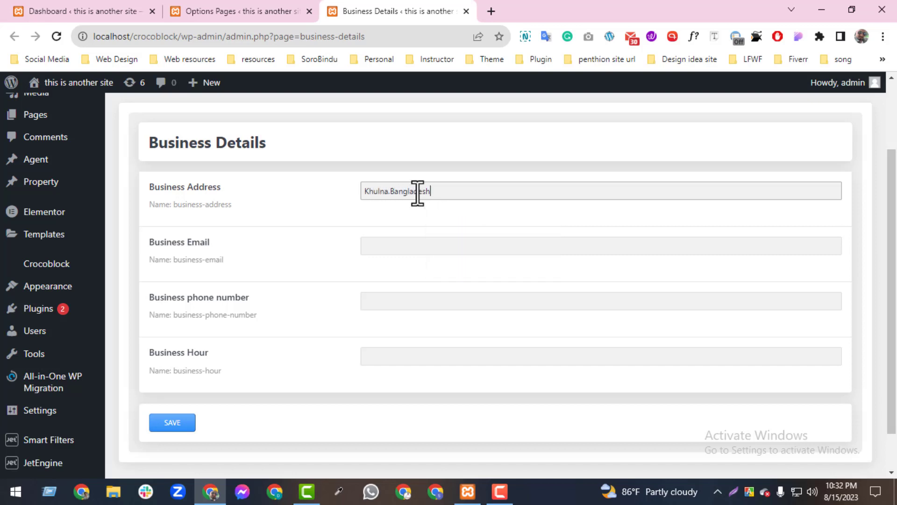
type("ngladesh")
left_click(414, 246)
left_click(473, 281)
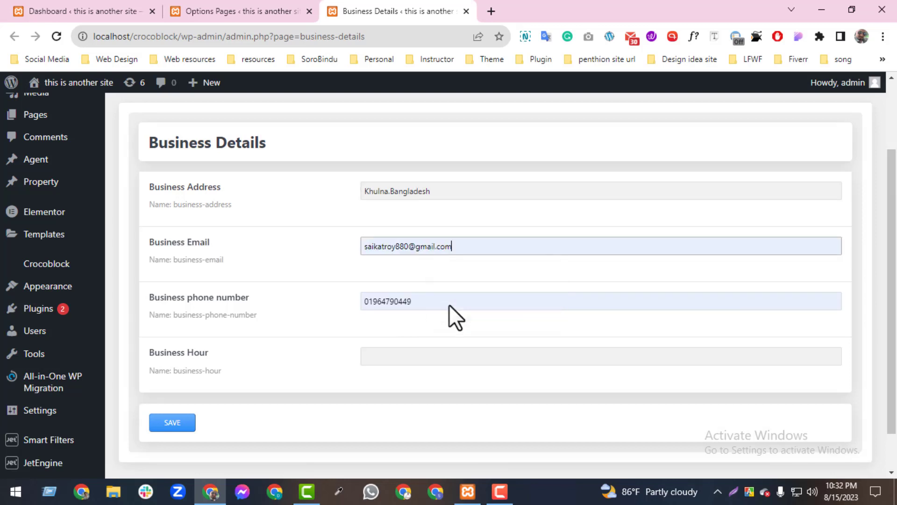
double_click(439, 299)
left_click(326, 341)
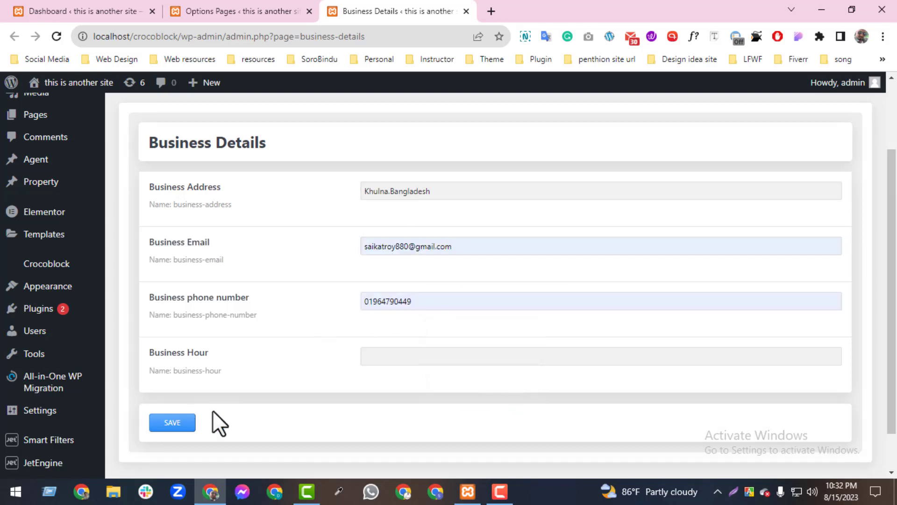
Set Business Hour to "Everyday 10 AM -10 PM" and save the Business Details page.
left_click(392, 351)
left_click(461, 385)
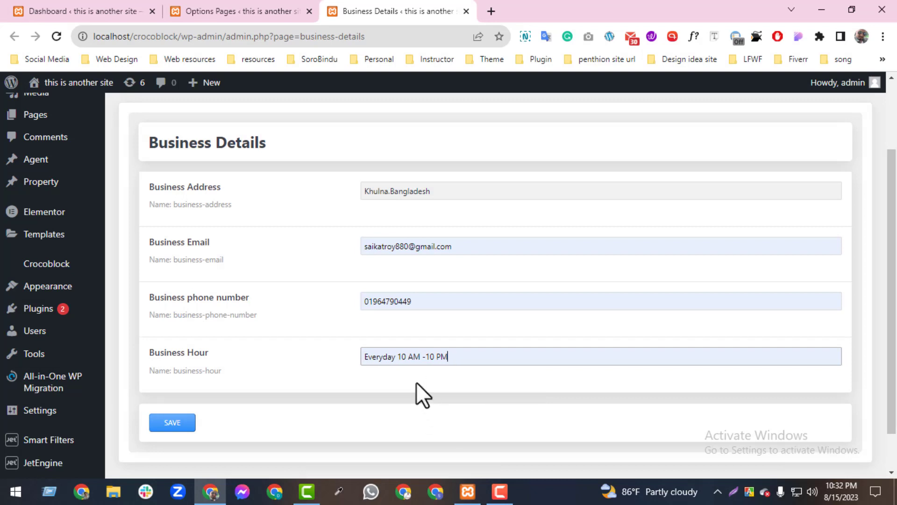
left_click_drag(396, 356, 440, 358)
left_click(436, 374)
left_click(469, 395)
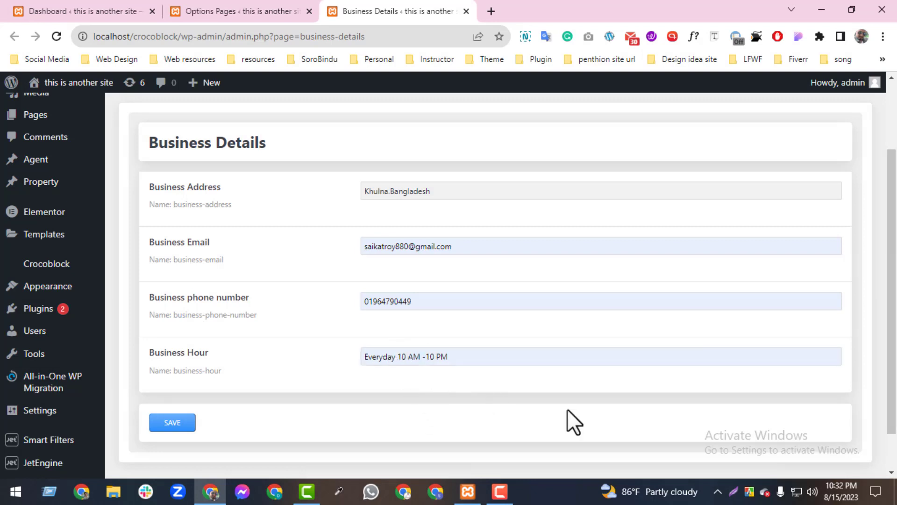
left_click_drag(892, 390, 894, 367)
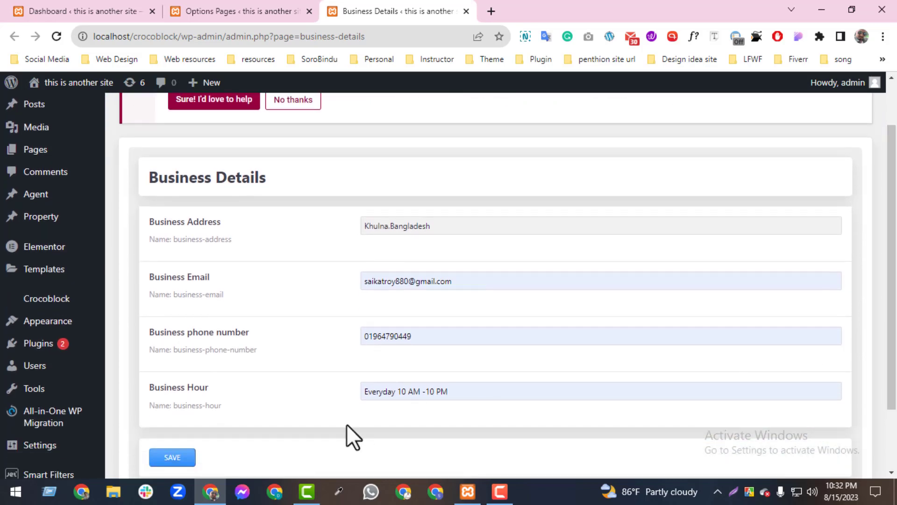
left_click(163, 462)
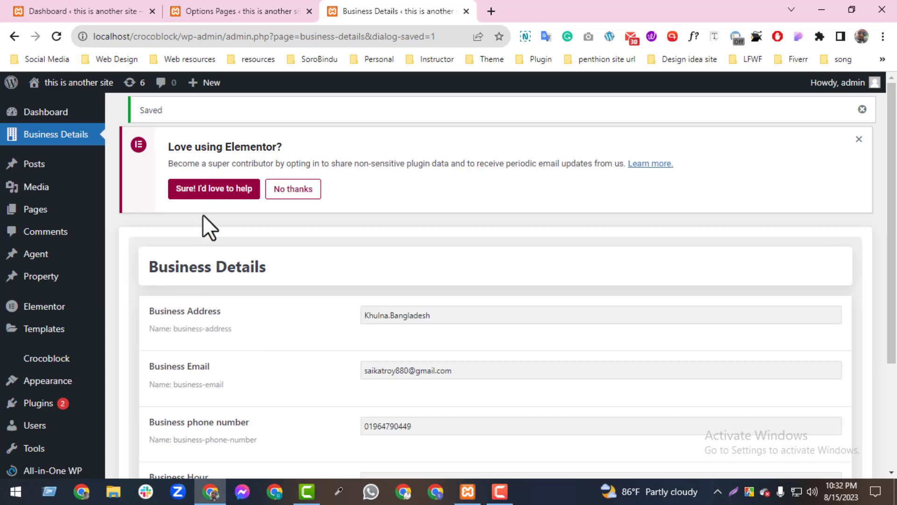
Visit the site's front end from the dashboard in a new browser tab and look over the home page.
left_click(74, 9)
mouse_move(50, 85)
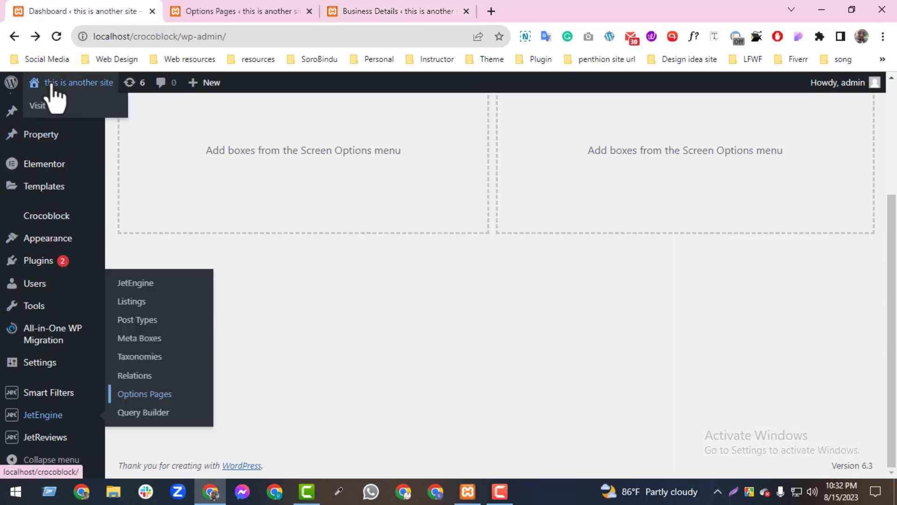
middle_click(60, 112)
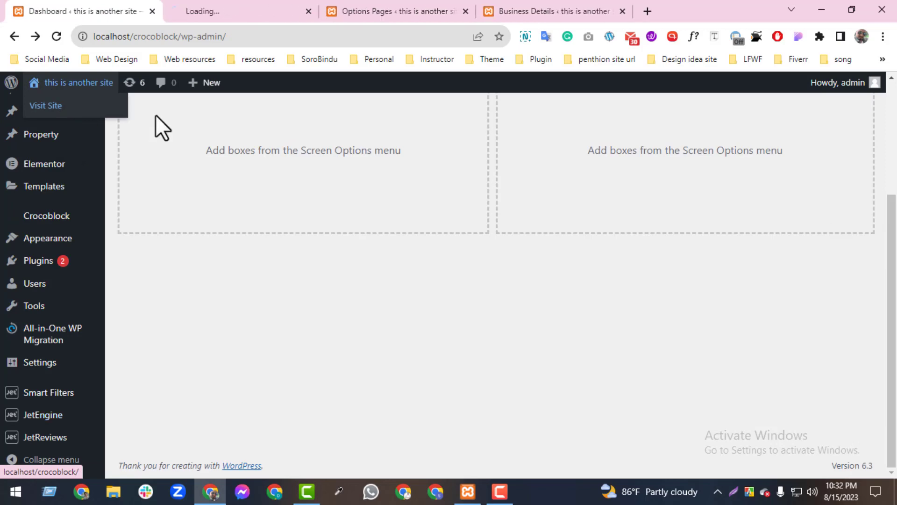
left_click(191, 13)
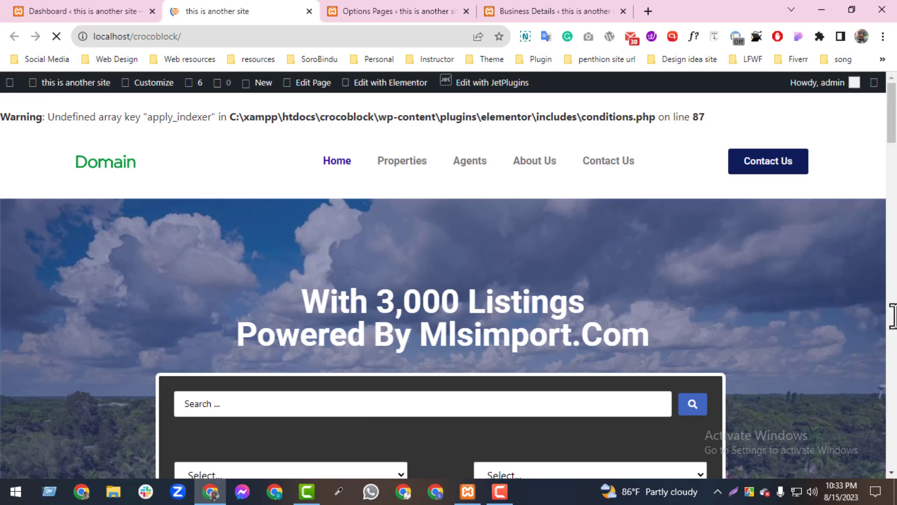
scroll(892, 168, "down", 3)
scroll(893, 175, "down", 5)
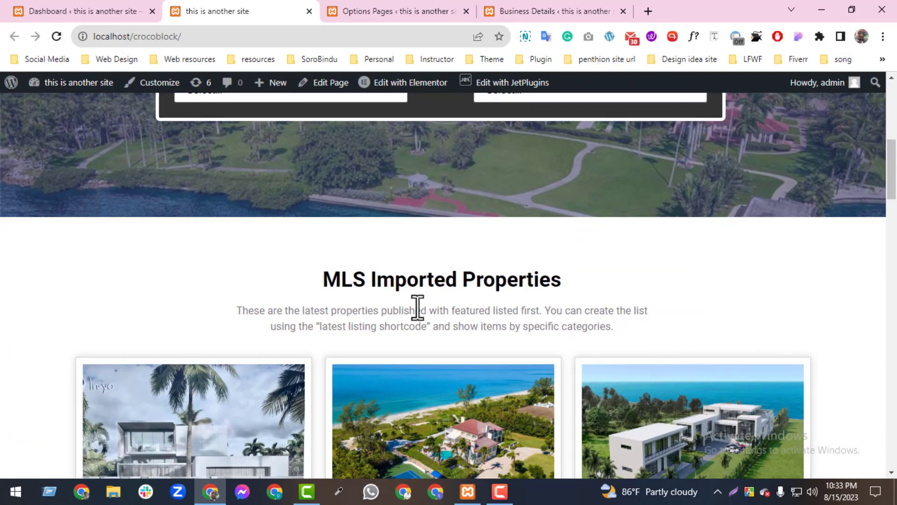
Open the Main Footer template for editing with Elementor in a new browser tab.
mouse_move(410, 82)
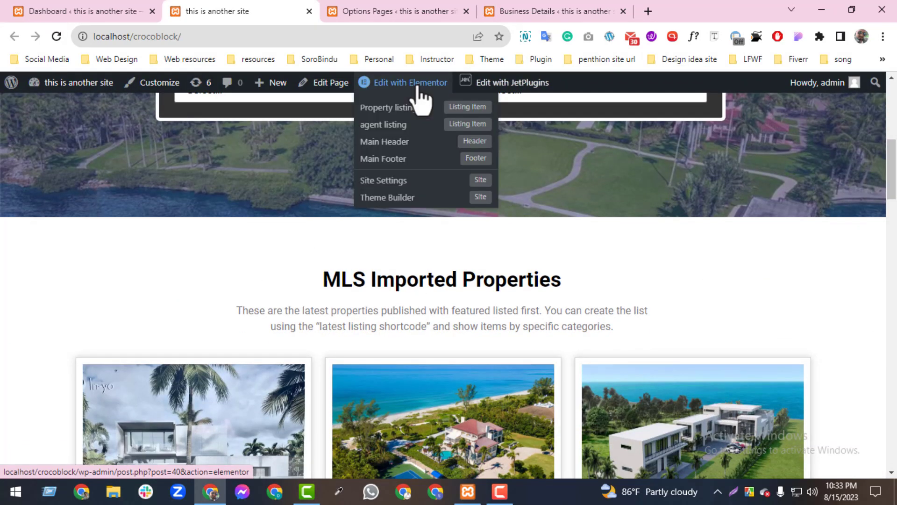
middle_click(471, 166)
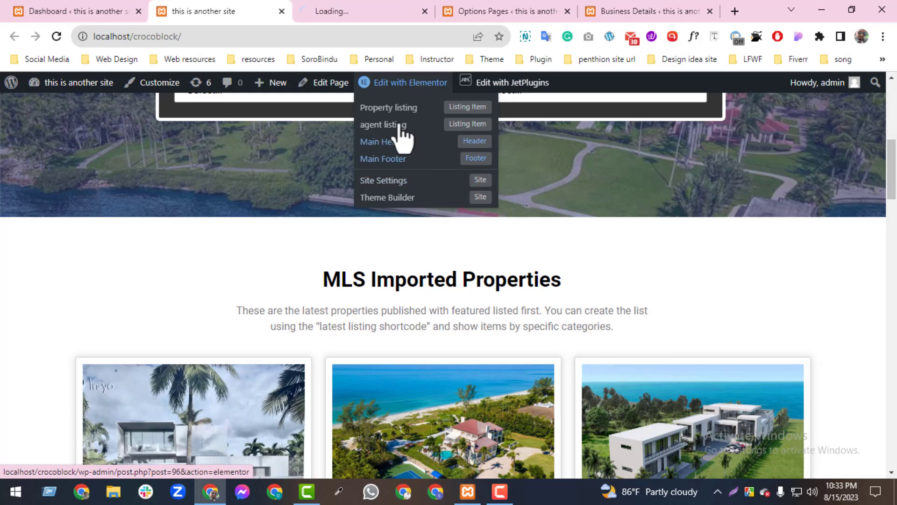
left_click(344, 17)
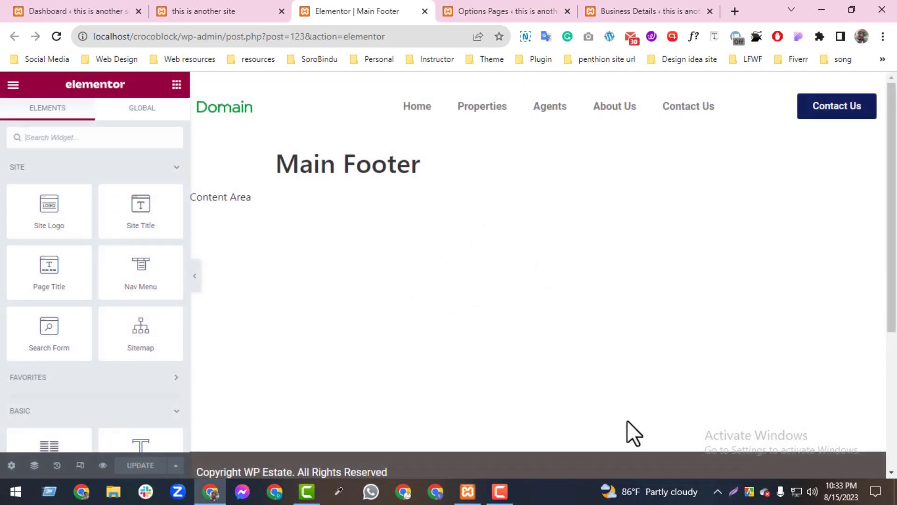
Add a section with two equal columns above the copyright bar in the footer.
scroll(598, 435, "down", 1)
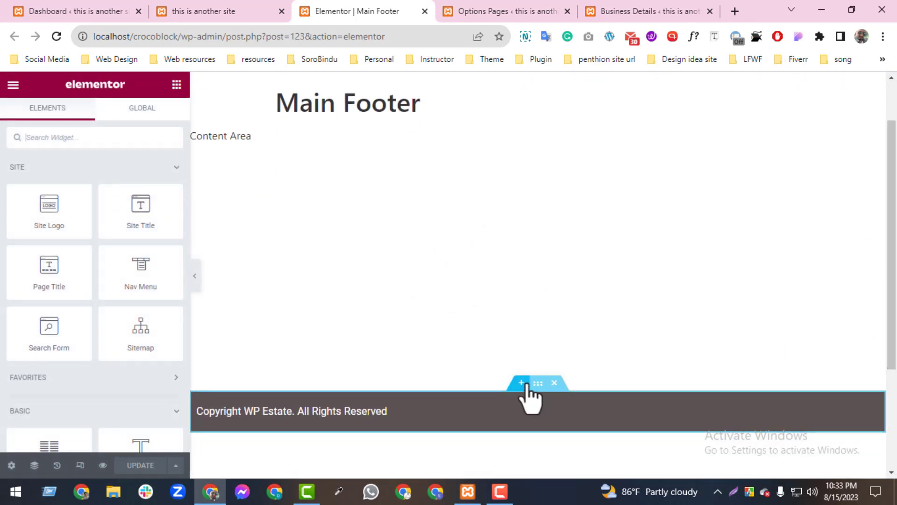
left_click(519, 448)
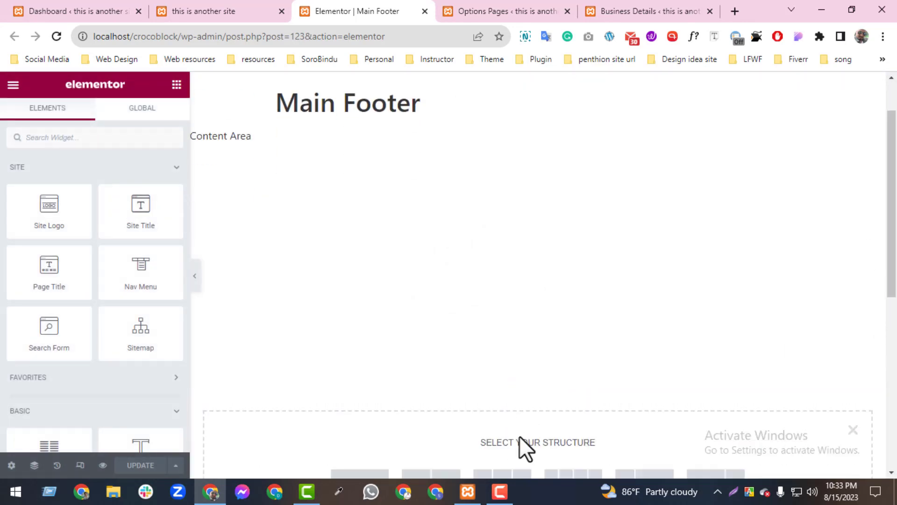
left_click_drag(890, 283, 891, 369)
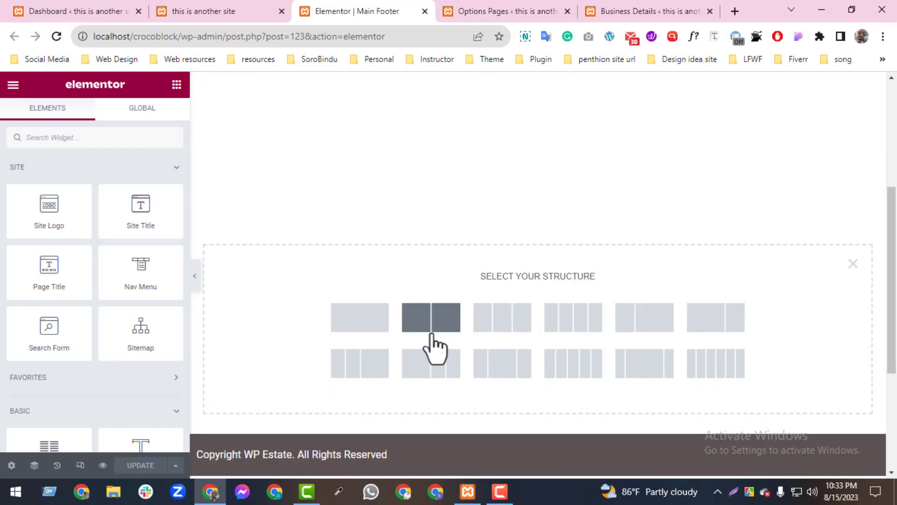
left_click(430, 317)
Find the Form widget and place it in the right column of the new footer section.
left_click(712, 240)
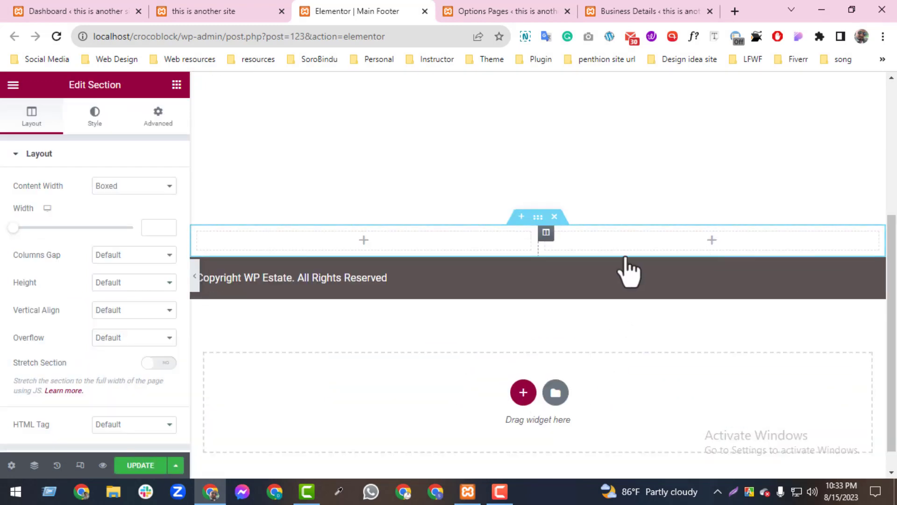
type("form")
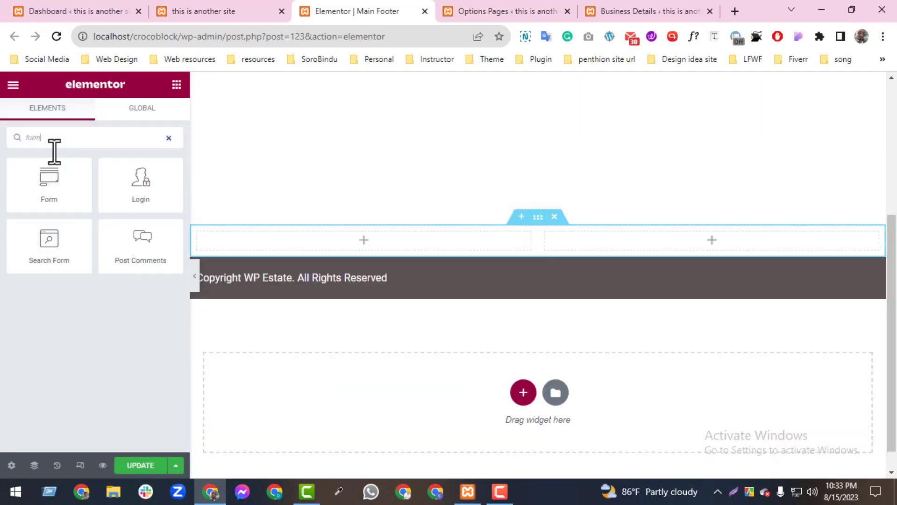
left_click_drag(56, 184, 696, 252)
Place a Heading widget in the left column of the footer section and set its title to "Business Details".
left_click(362, 323)
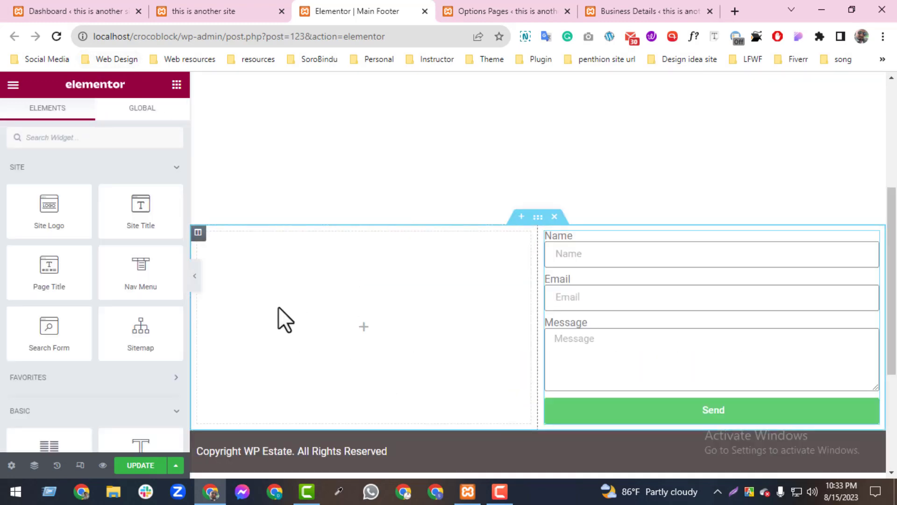
type("Hea")
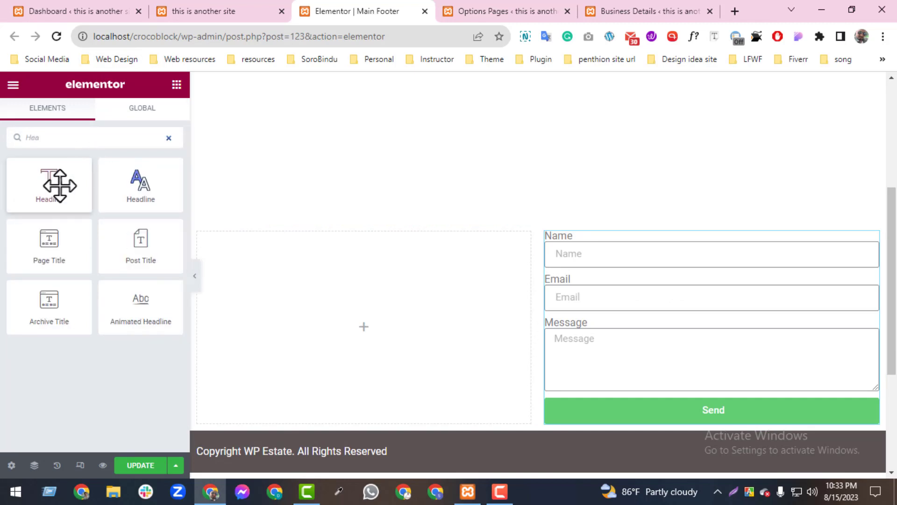
left_click_drag(59, 186, 302, 301)
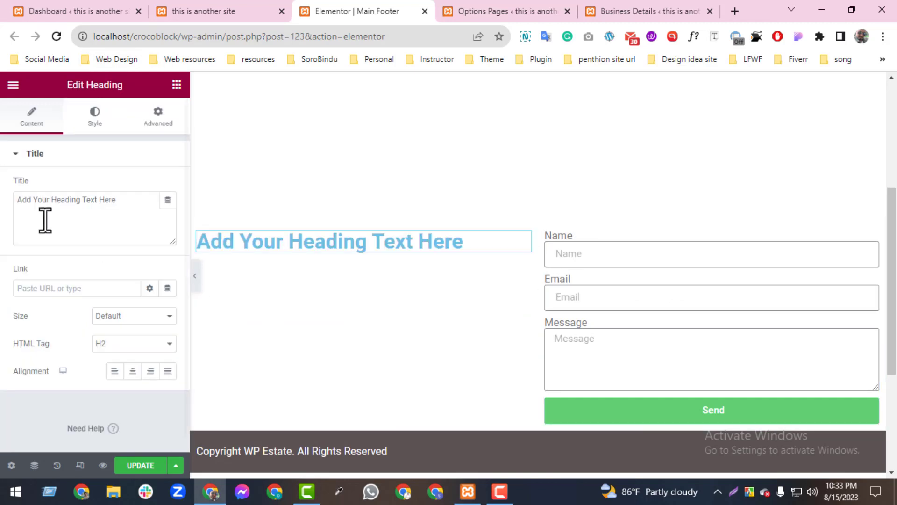
left_click_drag(116, 200, 5, 210)
type("Business Details")
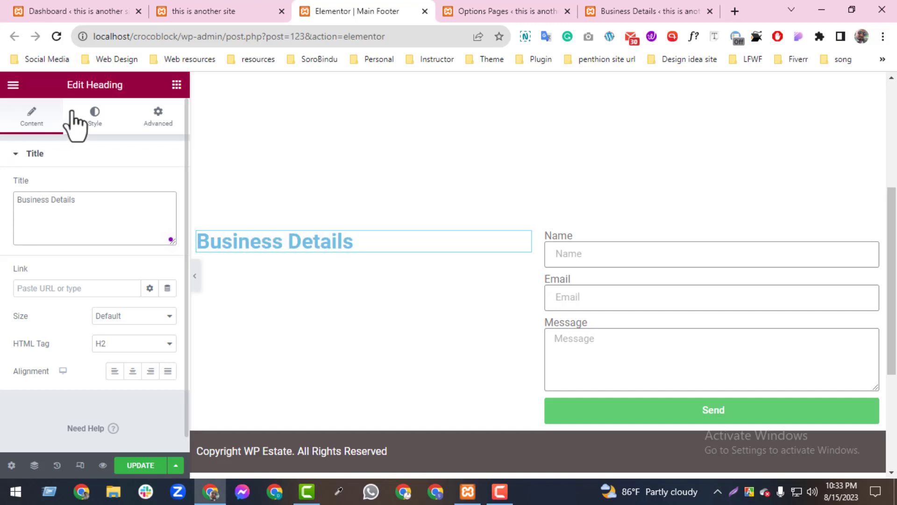
Set the Business Details heading's text color to black and its font size to 31 px.
left_click(94, 117)
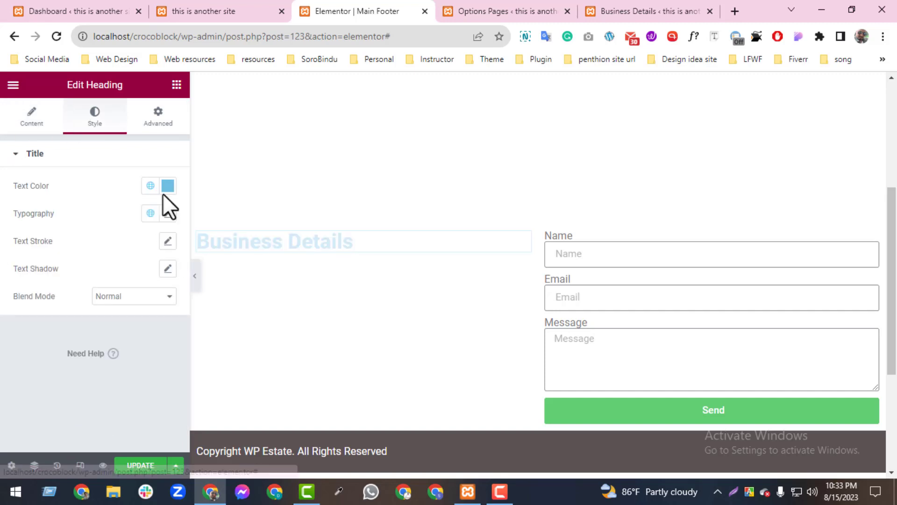
left_click(168, 185)
left_click_drag(147, 268, 88, 374)
left_click(136, 260)
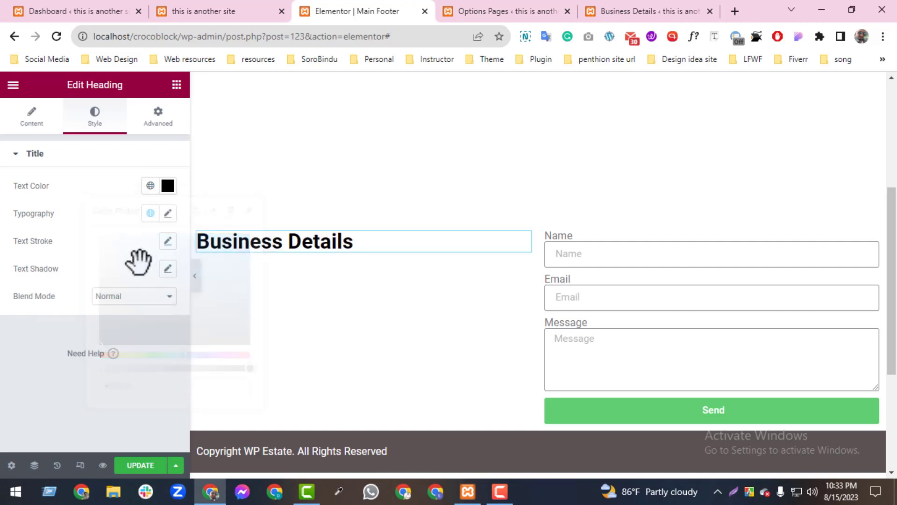
left_click(167, 213)
left_click_drag(21, 317, 38, 317)
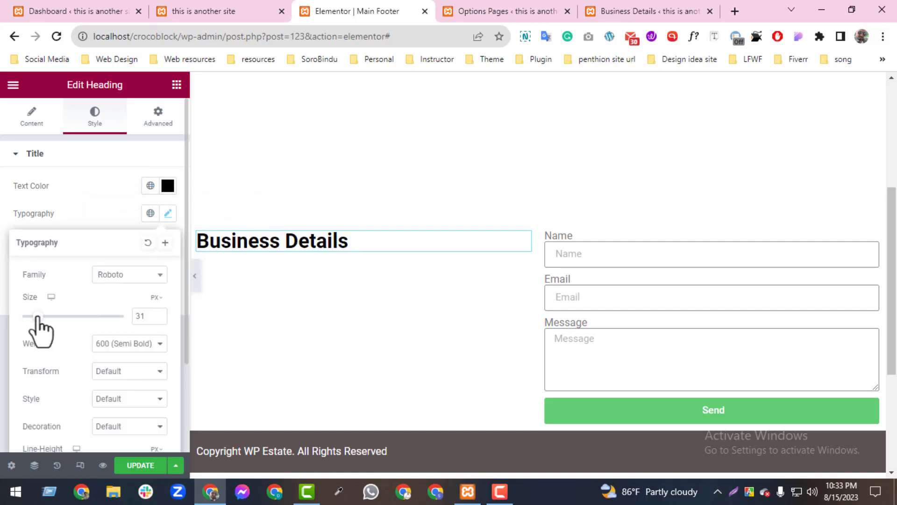
Place a Dynamic Field widget below the heading, with source Options and option Business Address.
left_click(176, 86)
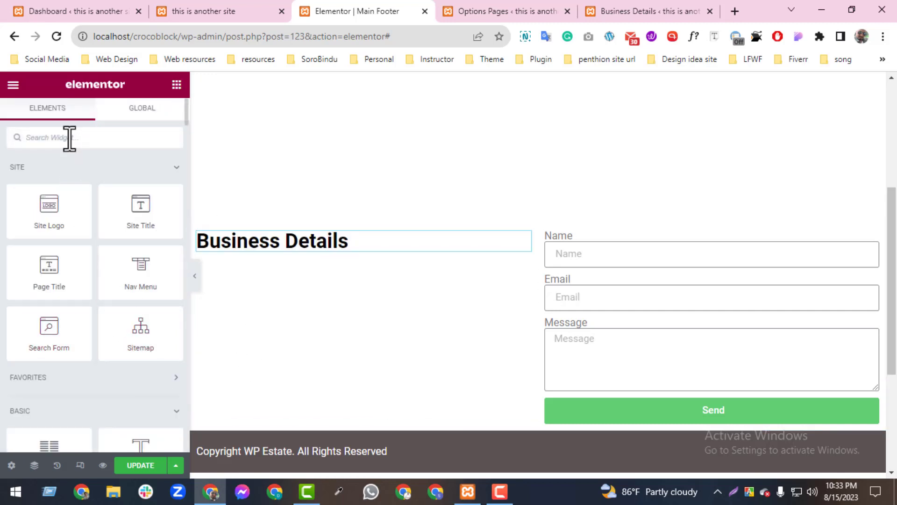
type("dyna")
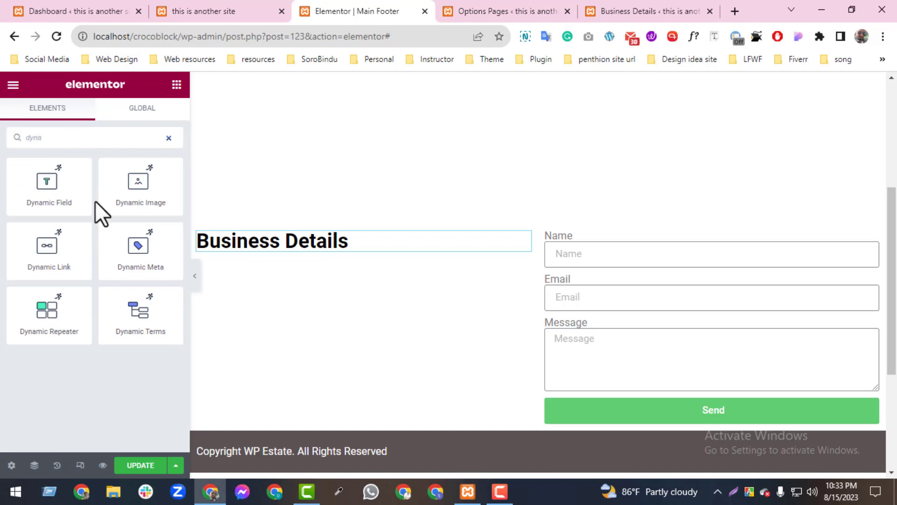
left_click_drag(50, 202, 271, 236)
left_click(132, 186)
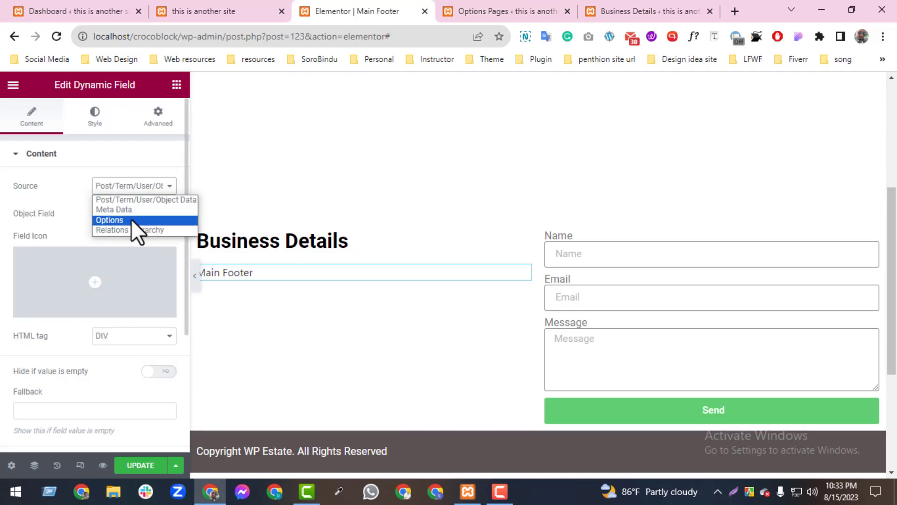
left_click(131, 219)
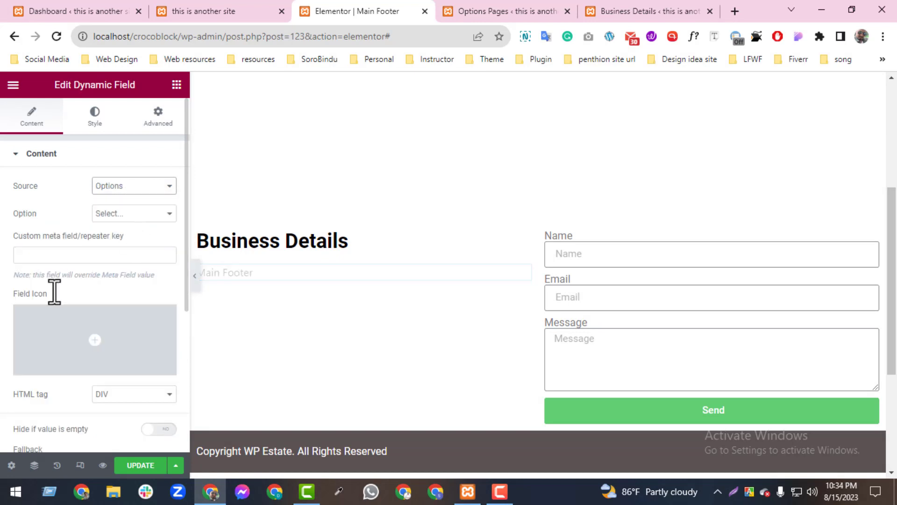
left_click(105, 215)
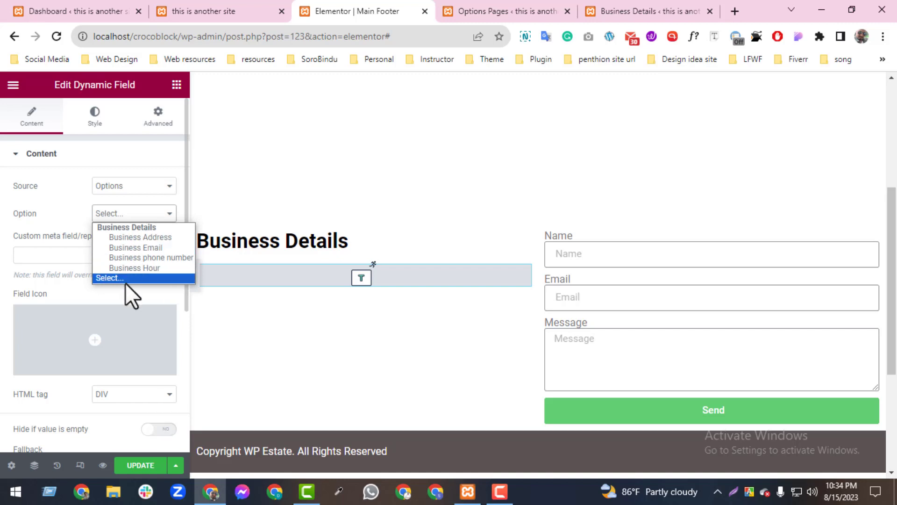
left_click(141, 237)
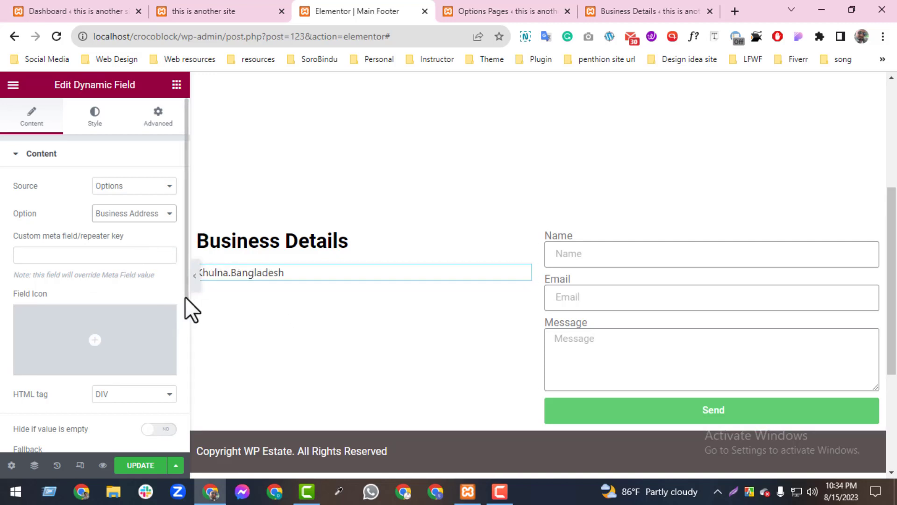
Enable customized output for the Business Address field and set its field format to "Address: %s".
scroll(184, 299, "down", 5)
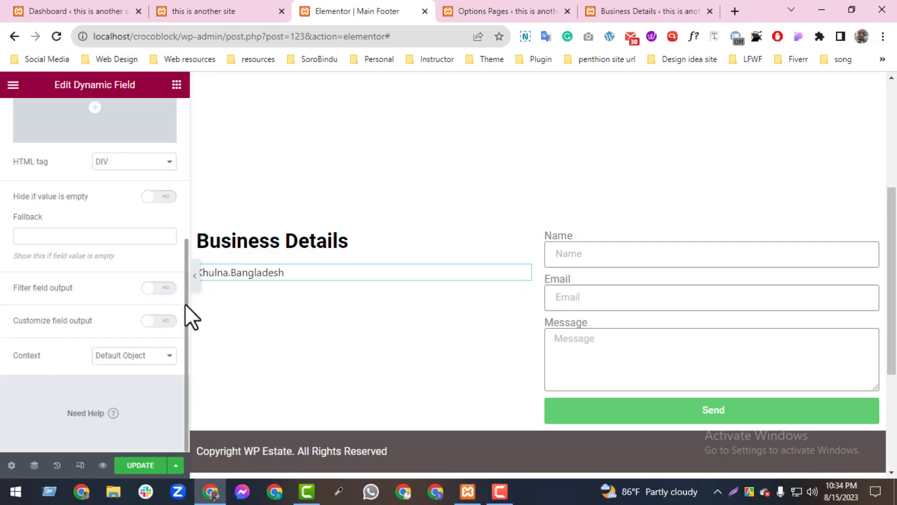
left_click(161, 321)
left_click(19, 363)
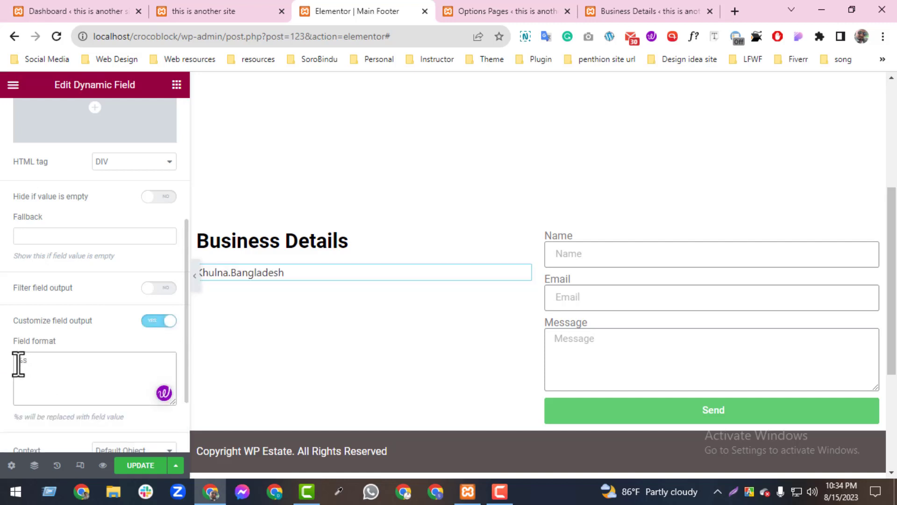
type("Address:")
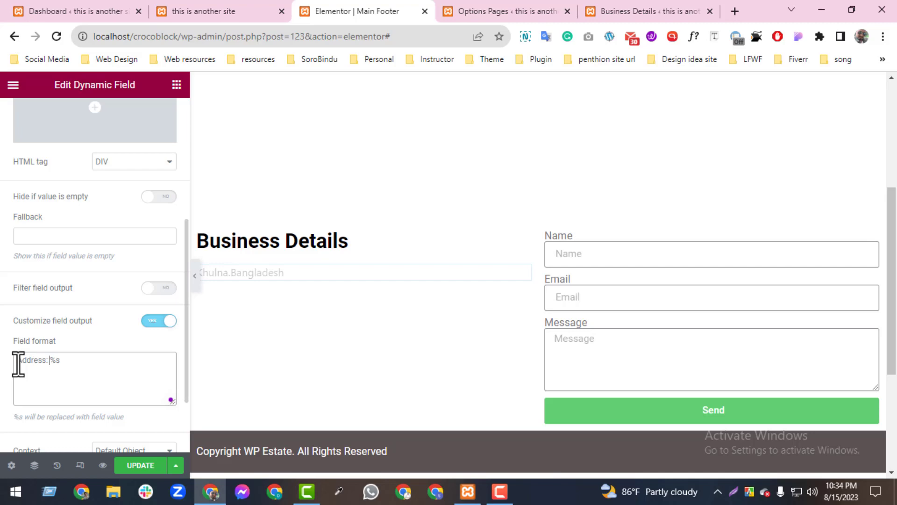
Find the map icons in the icon library and insert the solid map marker with a hole as the address field's icon.
left_click(75, 133)
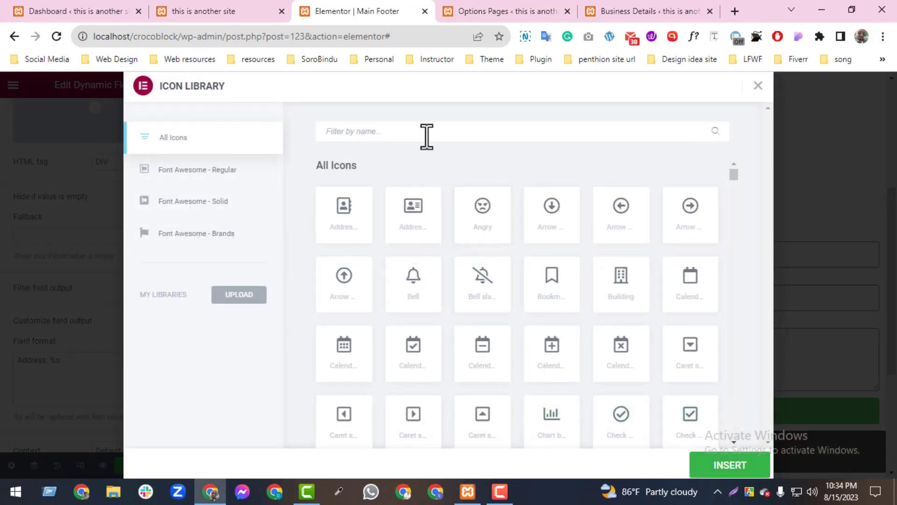
type("Lo")
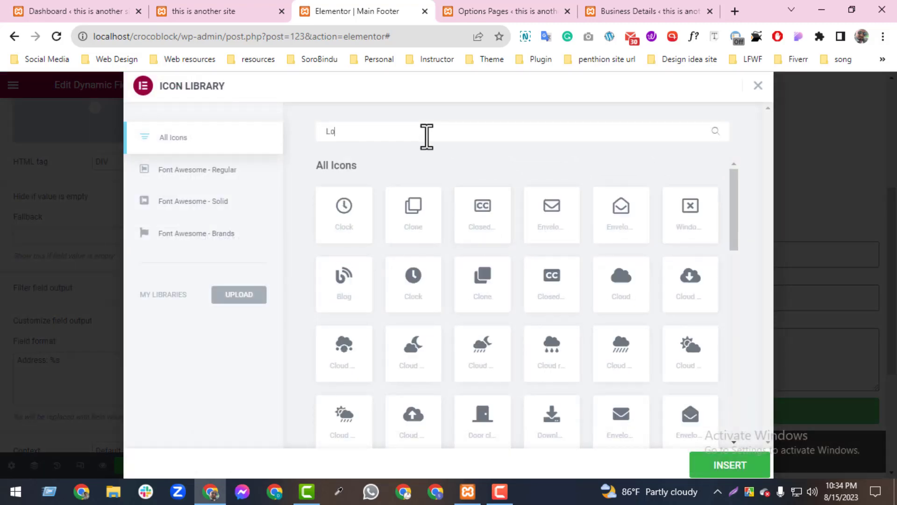
key("BackSpace")
key("BackSpace")
type("mab")
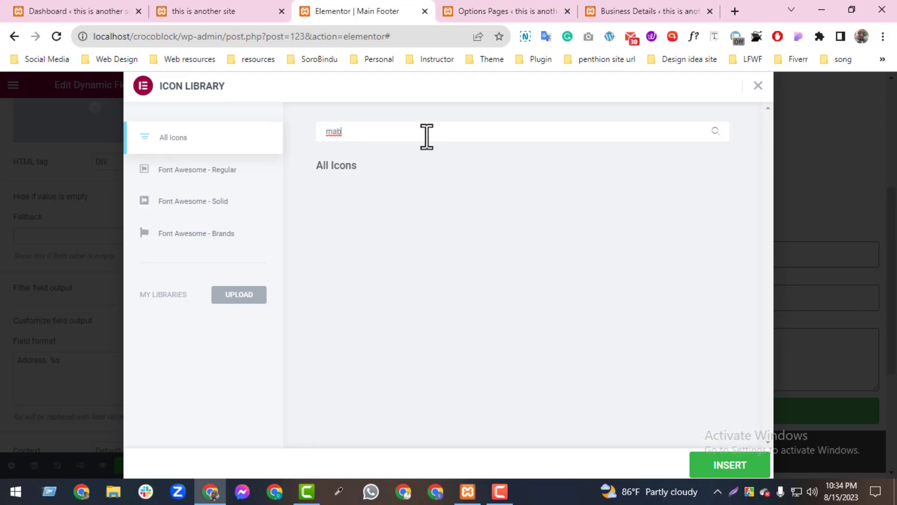
key("BackSpace")
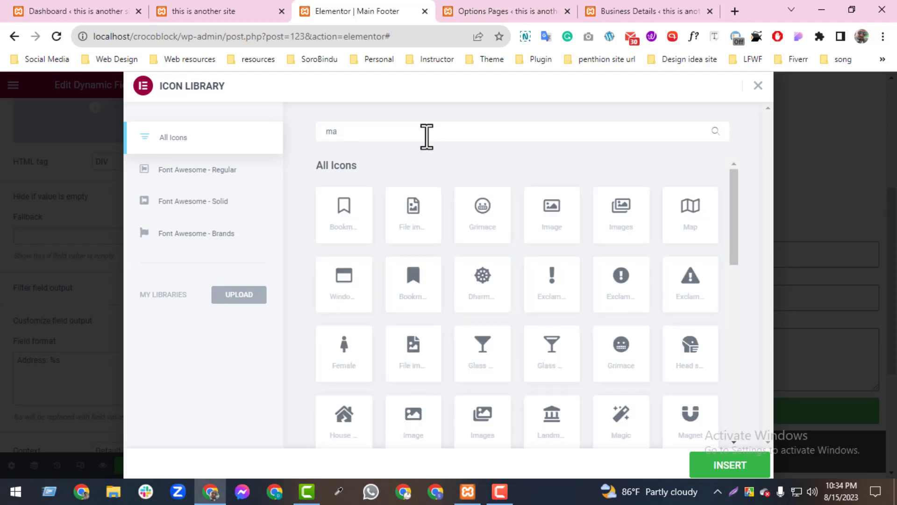
type("p")
left_click(700, 243)
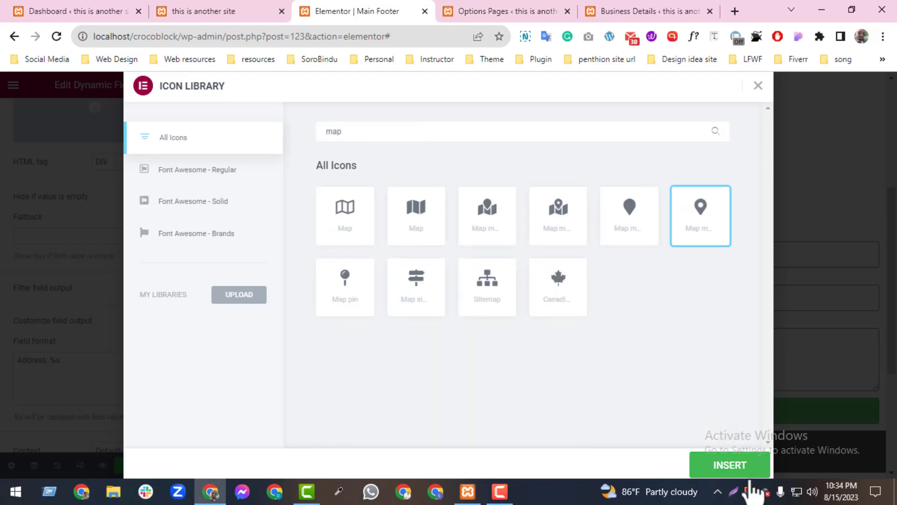
left_click(741, 471)
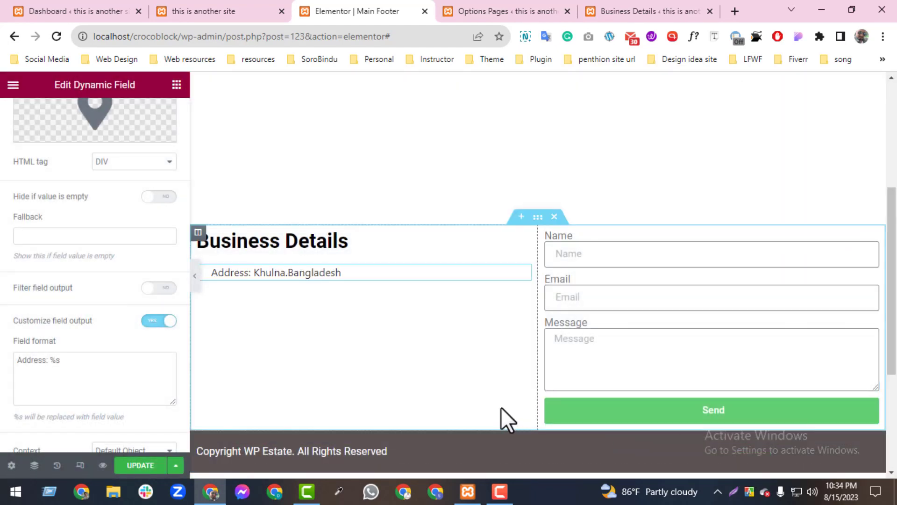
Duplicate the address Dynamic Field and set the copy's option to Business Email.
right_click(526, 274)
left_click(556, 288)
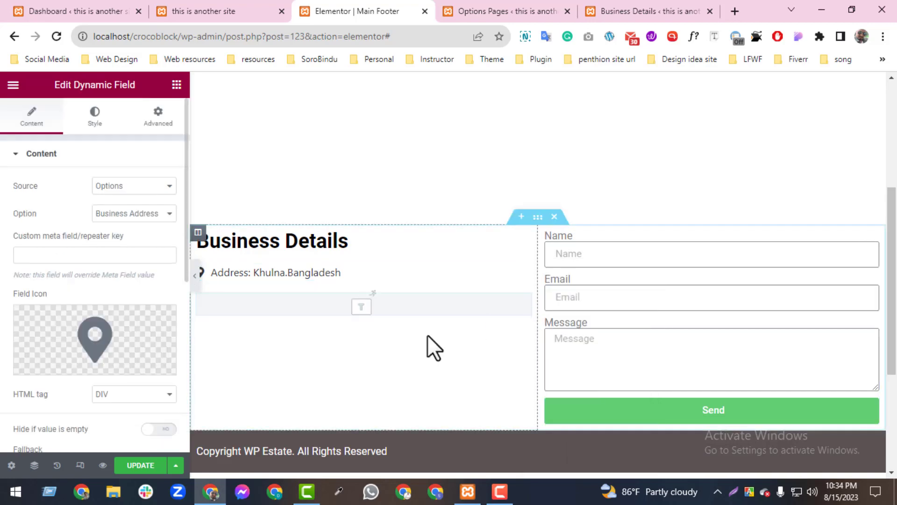
left_click(125, 214)
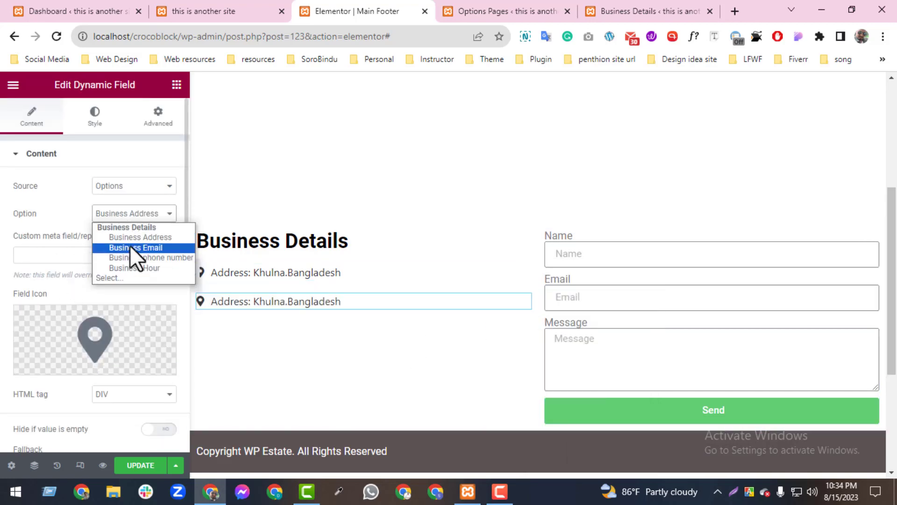
left_click(131, 247)
Replace the Business Email field's icon with the solid closed Envelope icon.
left_click(120, 356)
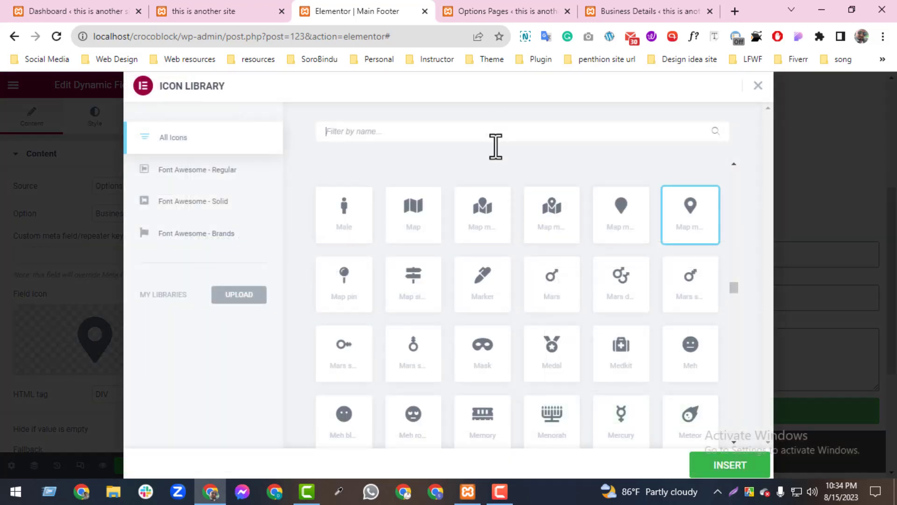
type("En")
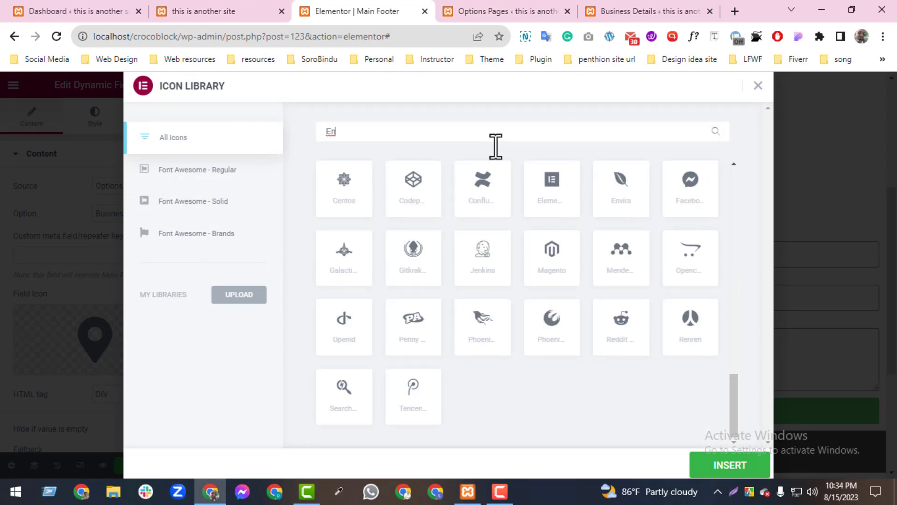
type("v")
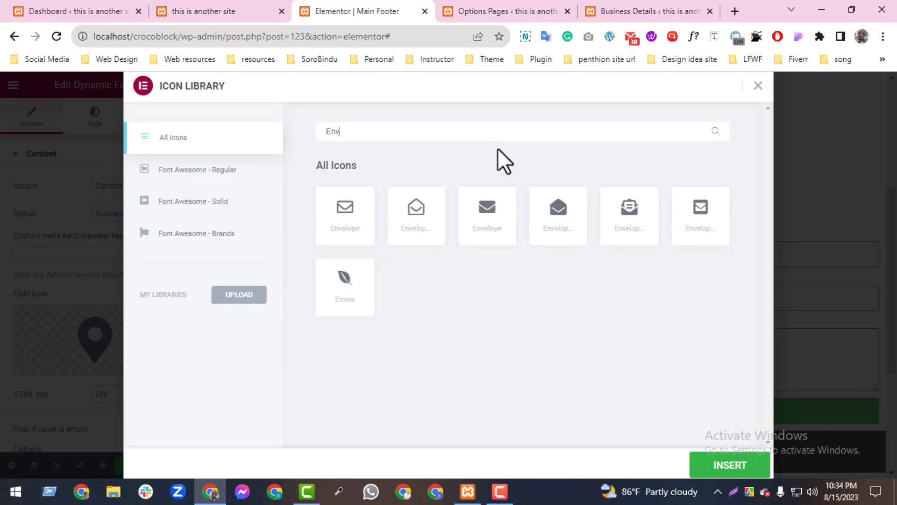
left_click(500, 214)
left_click(714, 462)
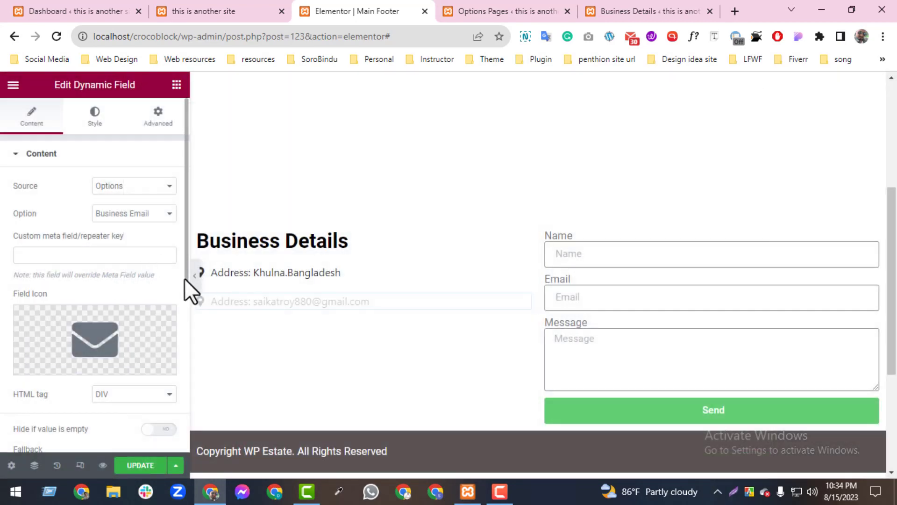
Change the Business Email field's format to "Email: %s".
scroll(171, 352, "down", 5)
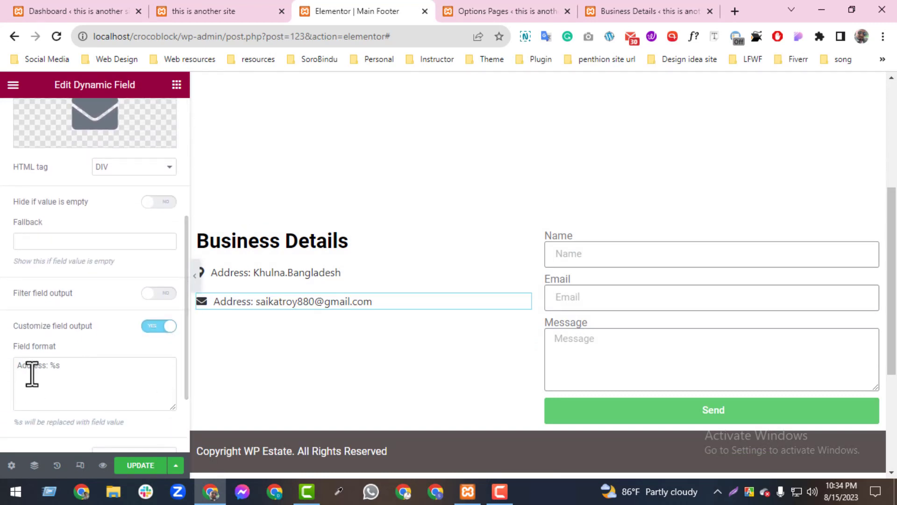
left_click_drag(45, 367, 2, 366)
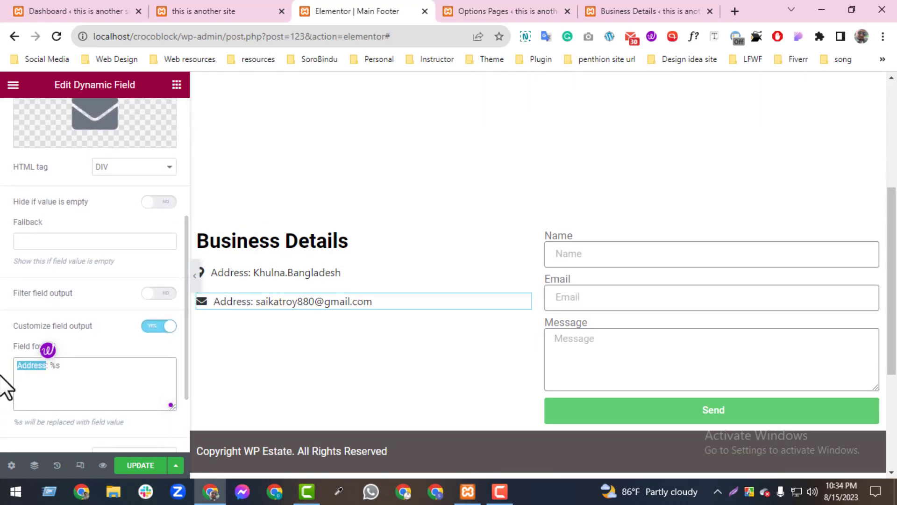
type("Email")
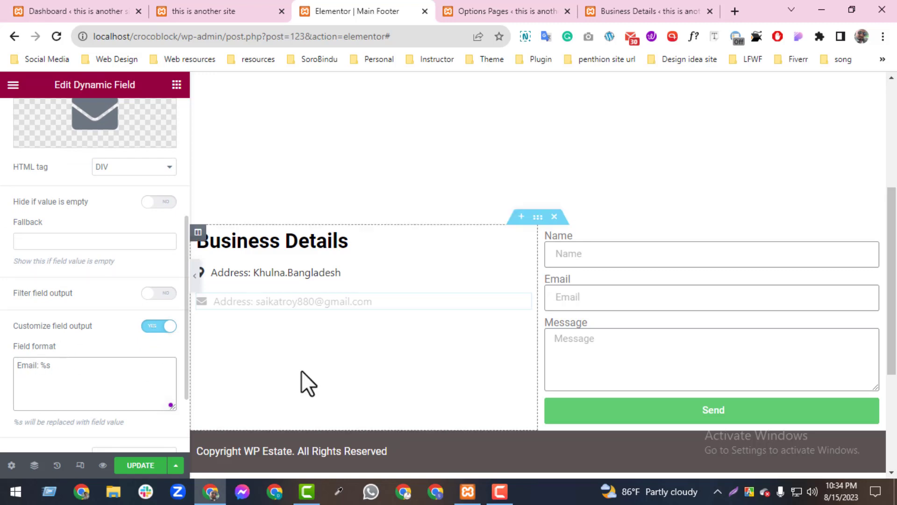
Duplicate the email Dynamic Field and set the copy's option to Business phone number.
right_click(526, 319)
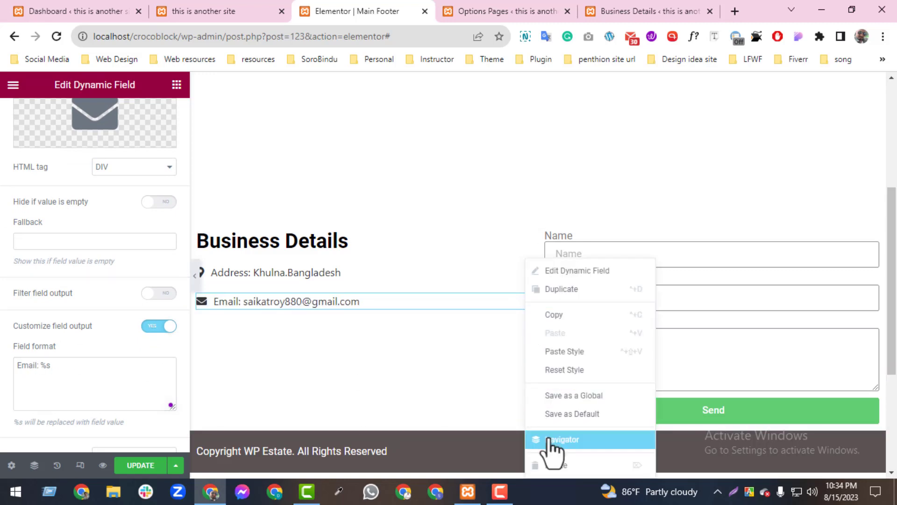
left_click(572, 290)
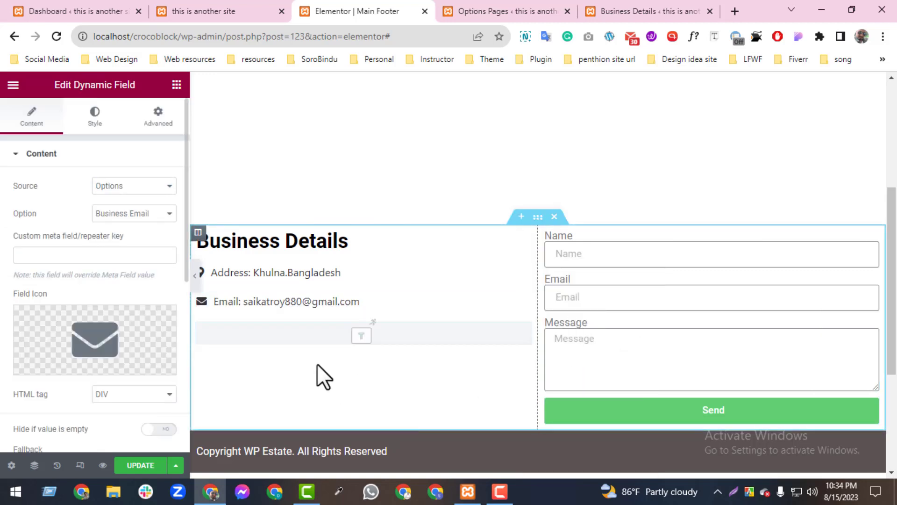
left_click(131, 214)
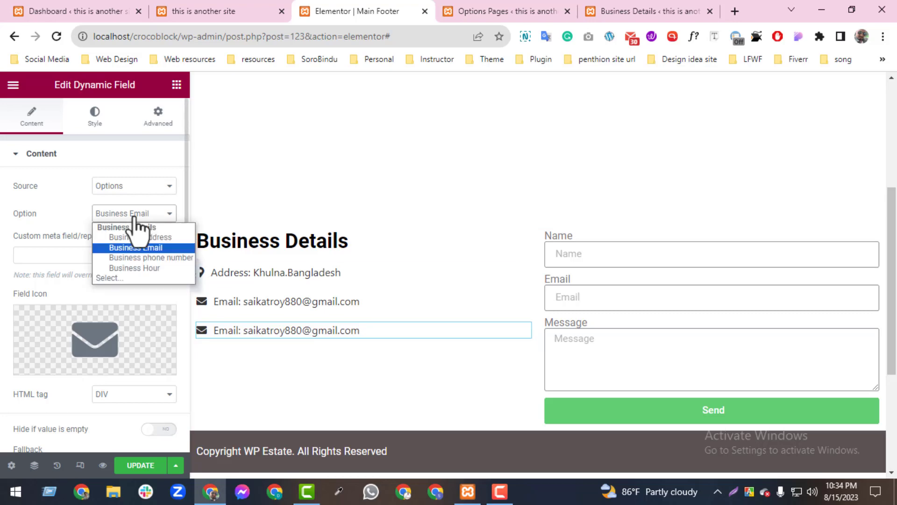
left_click(145, 258)
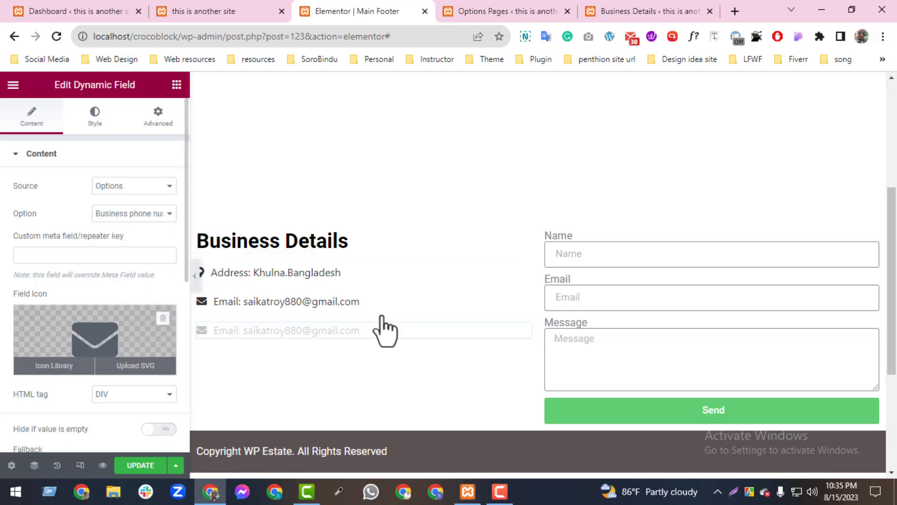
Search the icon library for "call" and "supp" icons for the phone number field, clearing the filter after each search.
left_click(40, 361)
left_click(483, 137)
type("ca")
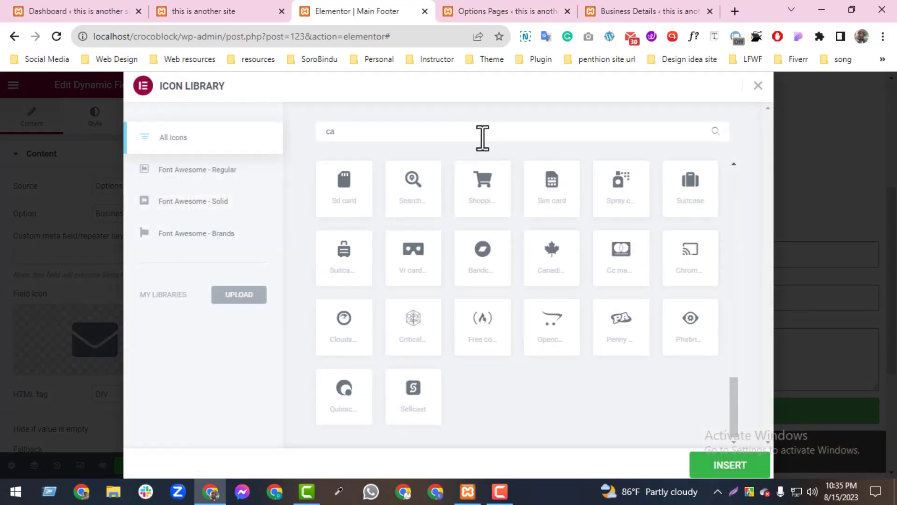
type("ll")
key("BackSpace")
key("BackSpace")
key("BackSpace")
key("BackSpace")
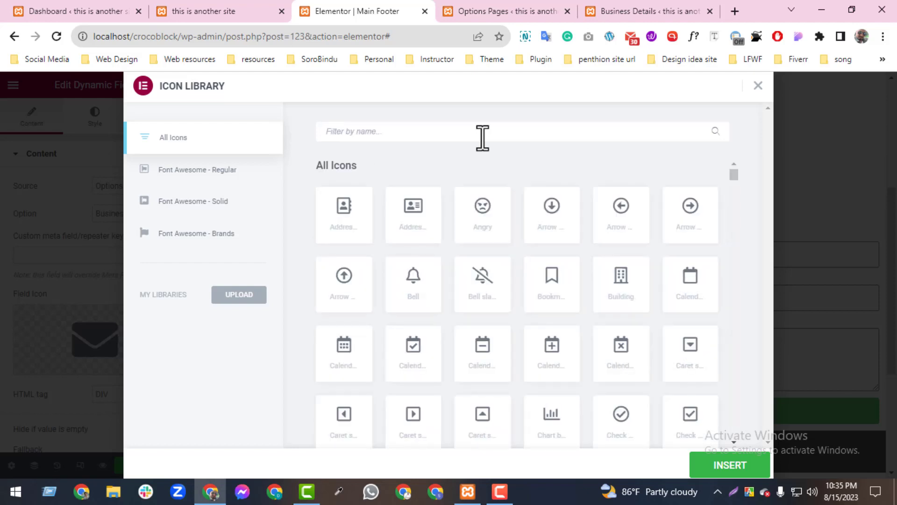
type("supp")
key("BackSpace")
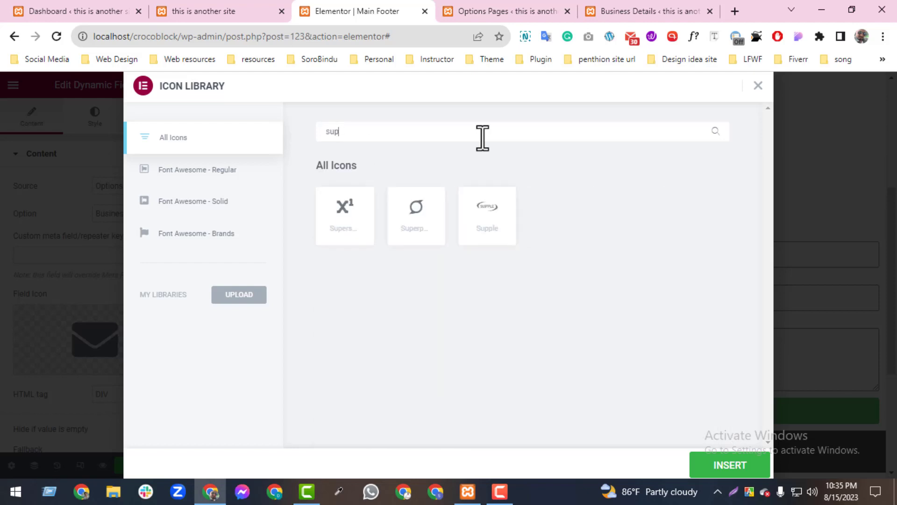
key("BackSpace")
key("BackSpace")
key("BackSpace")
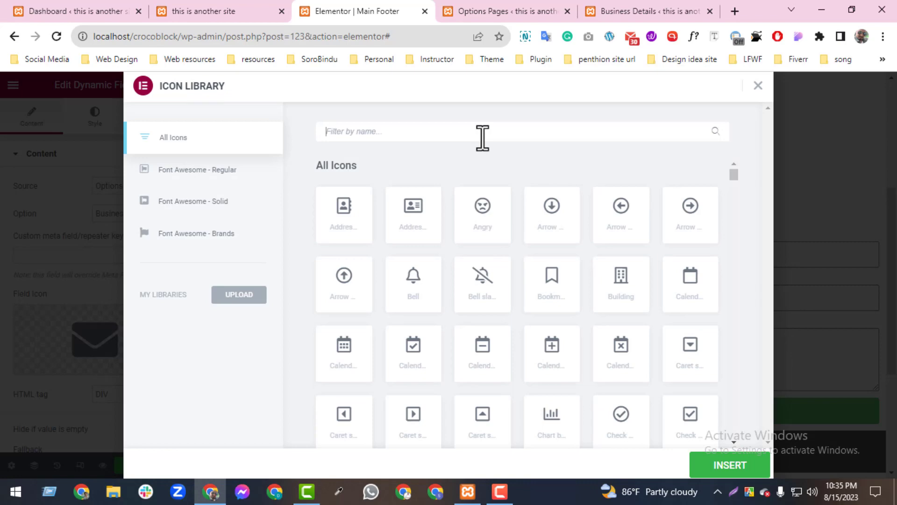
Filter the icons by "pho" and insert the Phone alt icon for the phone number field.
type("pho")
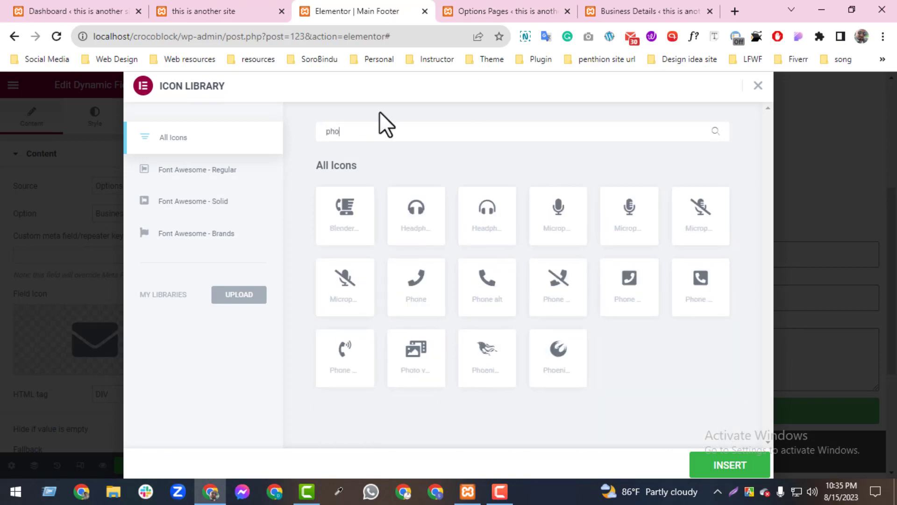
left_click(498, 301)
left_click(736, 469)
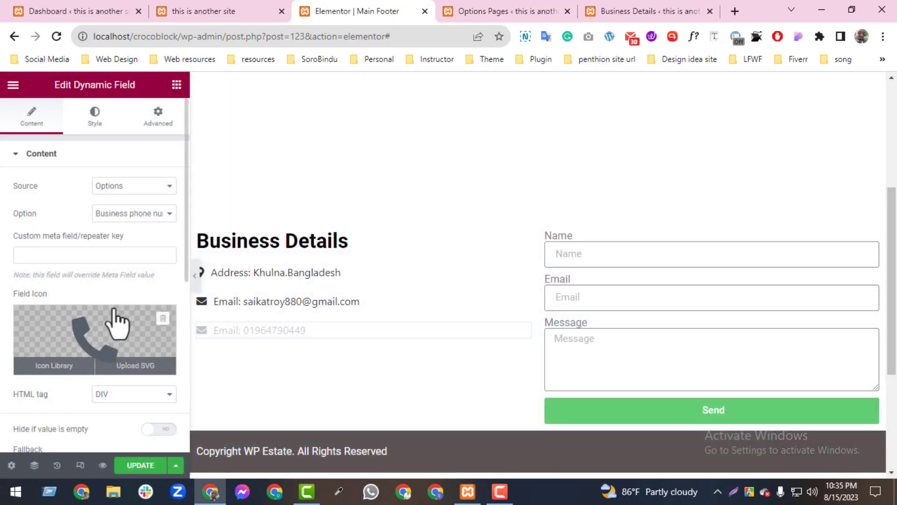
Change the phone number field's format to "Phone No : %s".
scroll(185, 279, "down", 2)
scroll(182, 327, "down", 5)
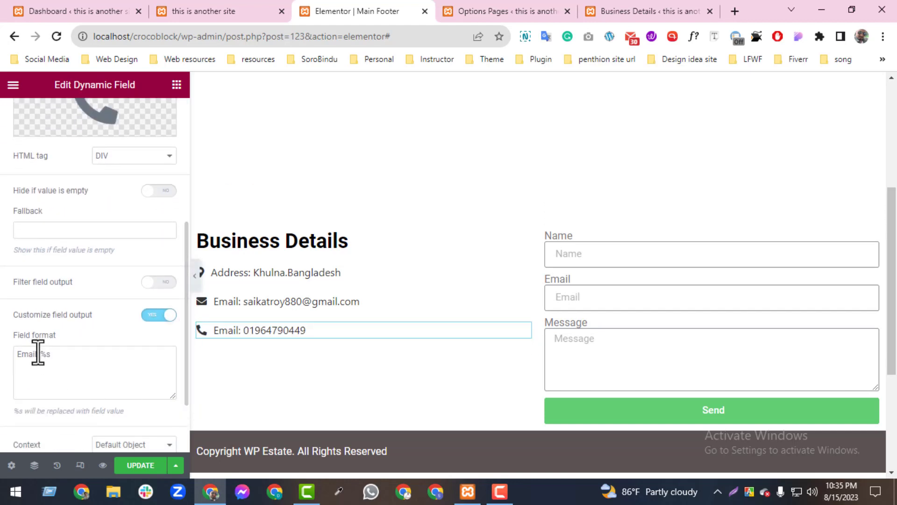
left_click_drag(38, 353, 4, 353)
key("BackSpace")
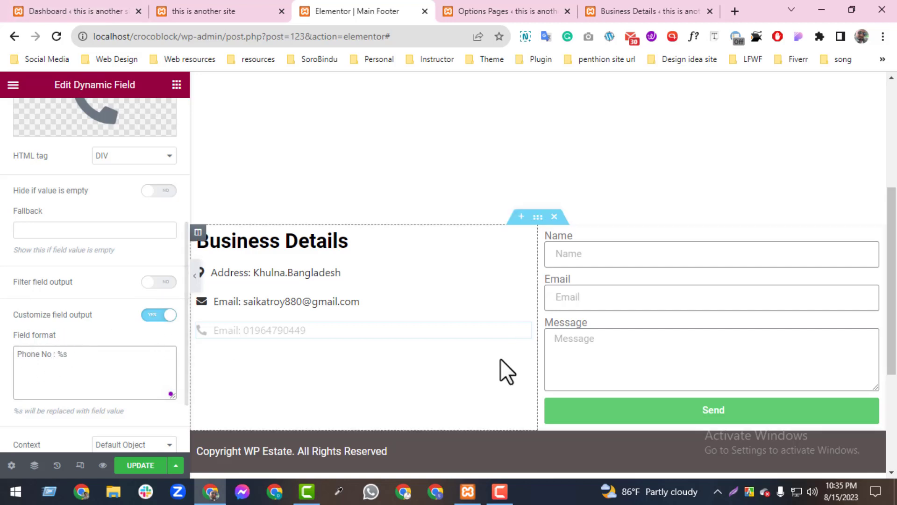
Duplicate the phone number Dynamic Field and set the copy's option to Business Hour.
right_click(526, 341)
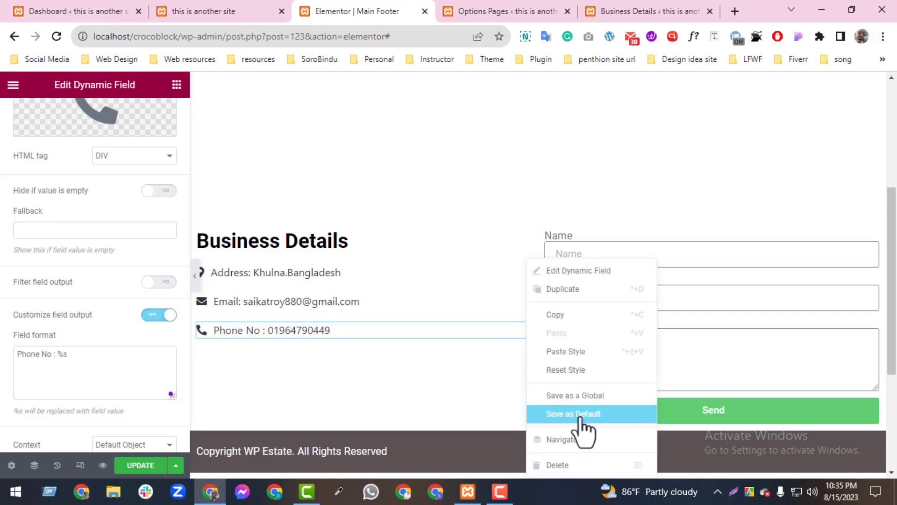
left_click(558, 290)
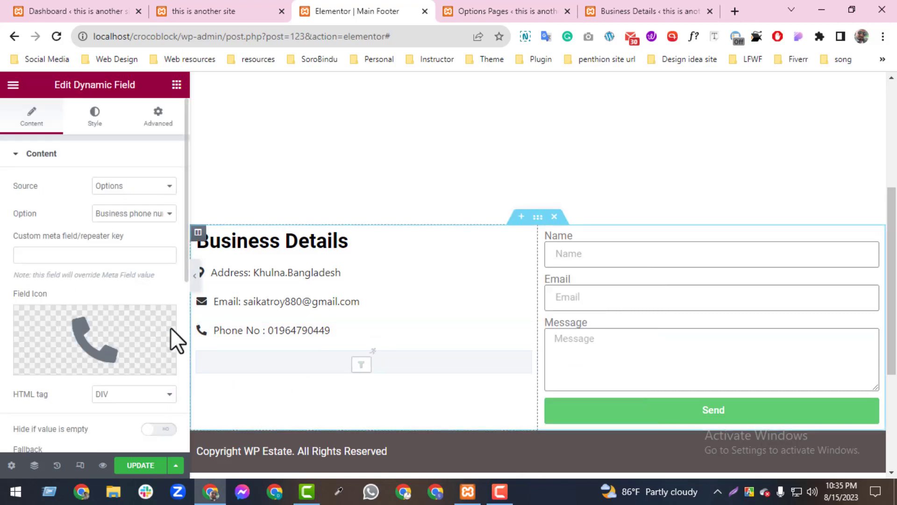
left_click(131, 214)
left_click(129, 246)
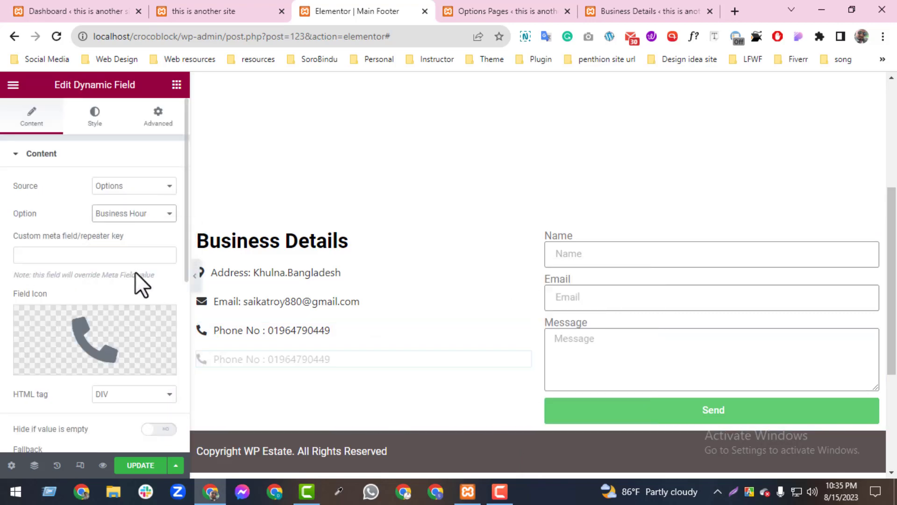
Search the icon library for "HOu", then filter by "bel" and insert the outlined Bell icon for the business hour field.
left_click(119, 340)
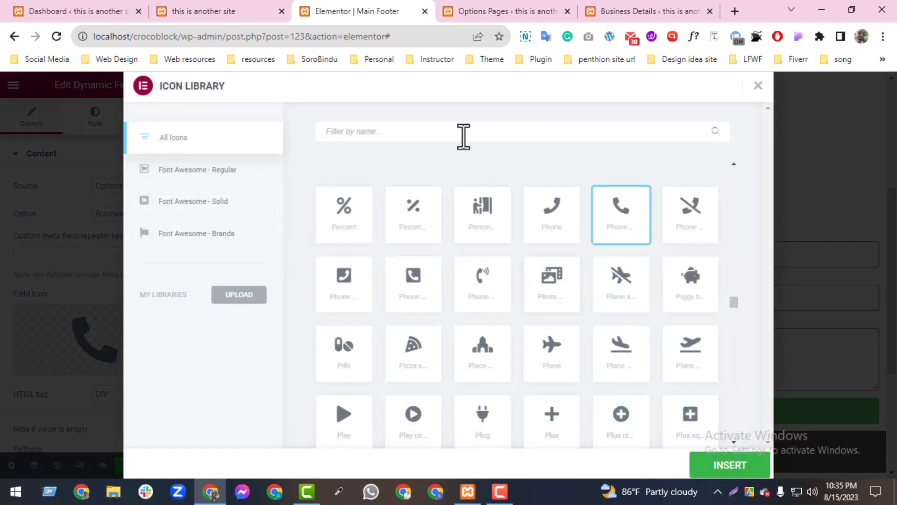
type("HOu")
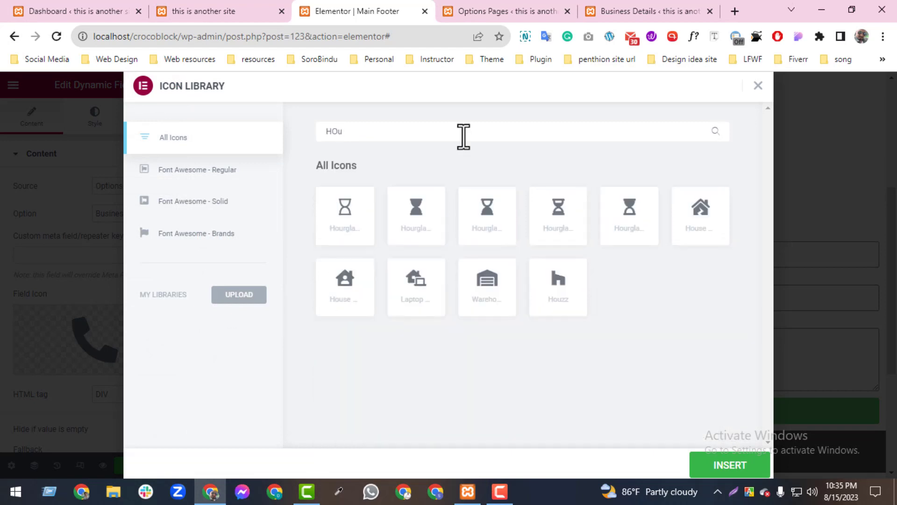
key("BackSpace")
key("BackSpace")
key("BackSpace")
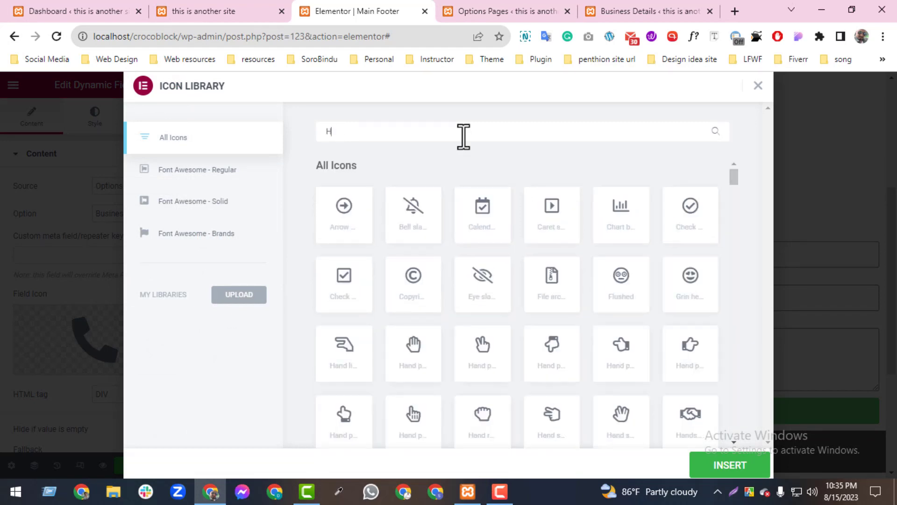
type("bel")
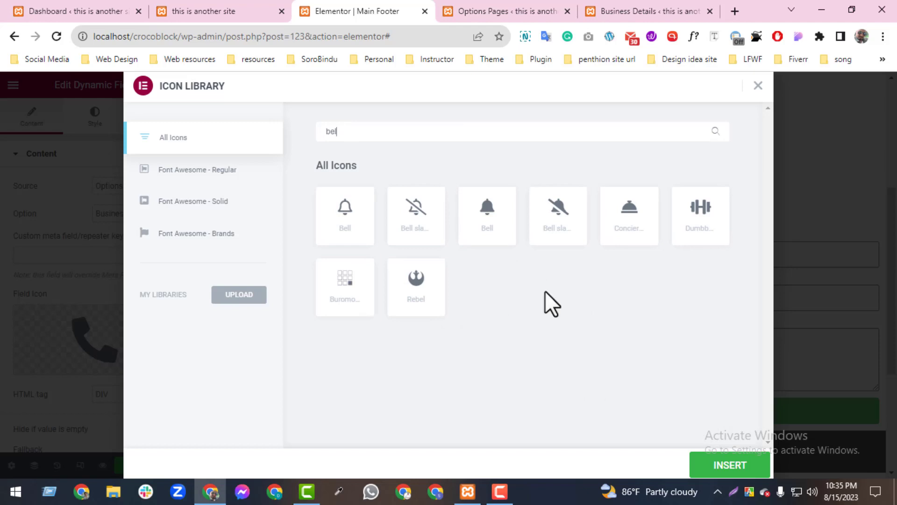
left_click(347, 219)
left_click(717, 465)
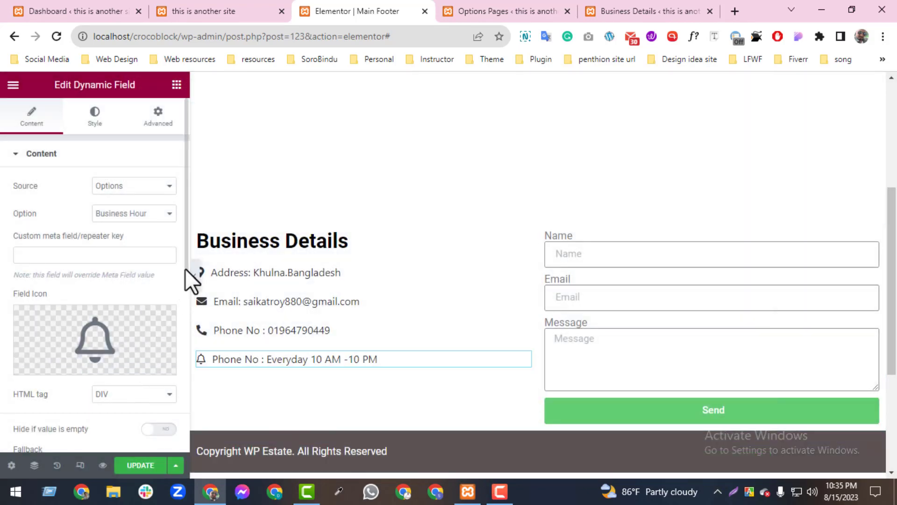
Change the business hour field's format to "Business Hour : %s" and update the footer.
scroll(187, 315, "down", 2)
scroll(187, 327, "down", 4)
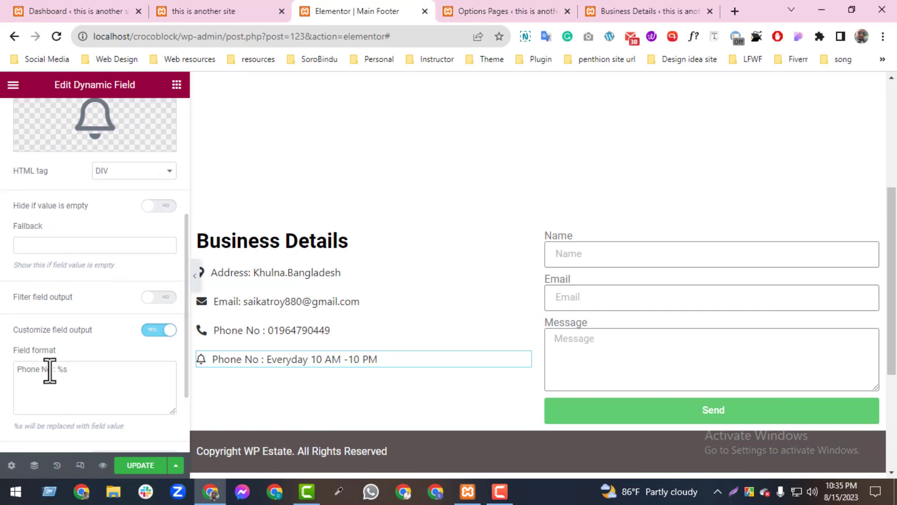
left_click_drag(51, 369, 1, 370)
key("BackSpace")
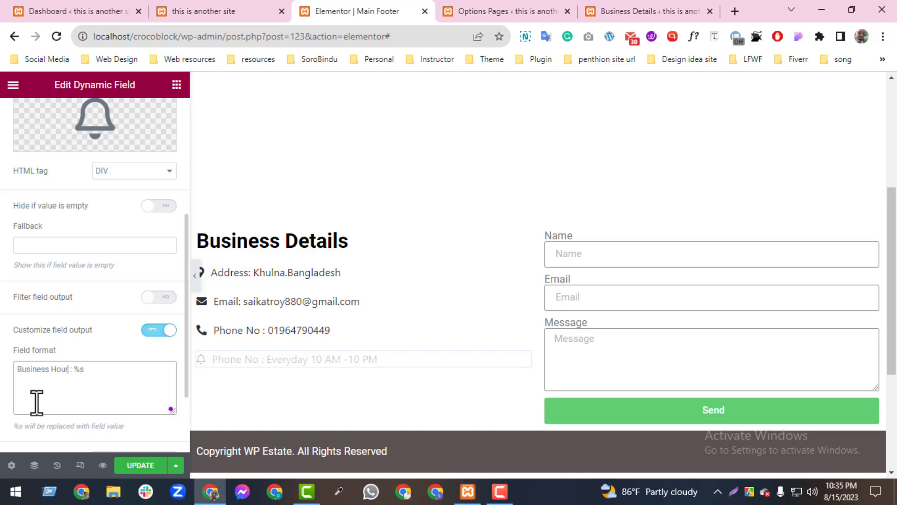
left_click(140, 464)
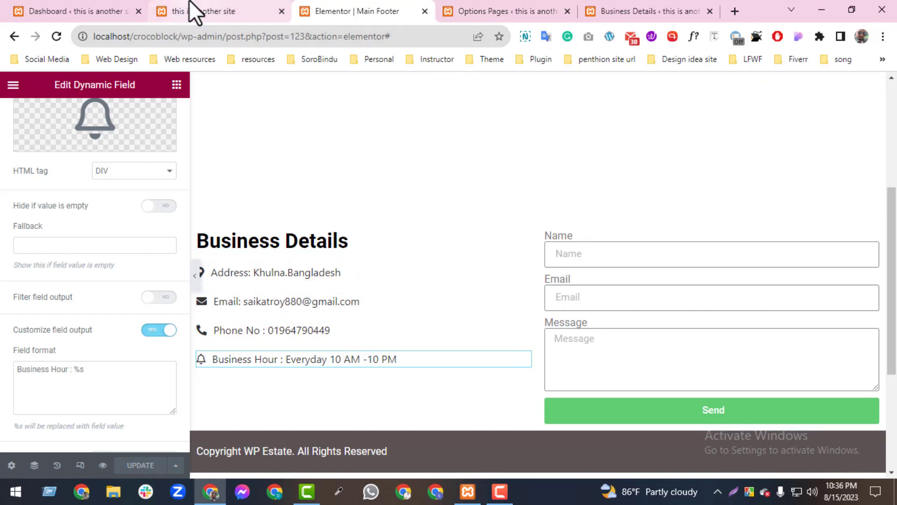
Copy the whole Business Details section of the Main Footer.
left_click(224, 10)
left_click(406, 12)
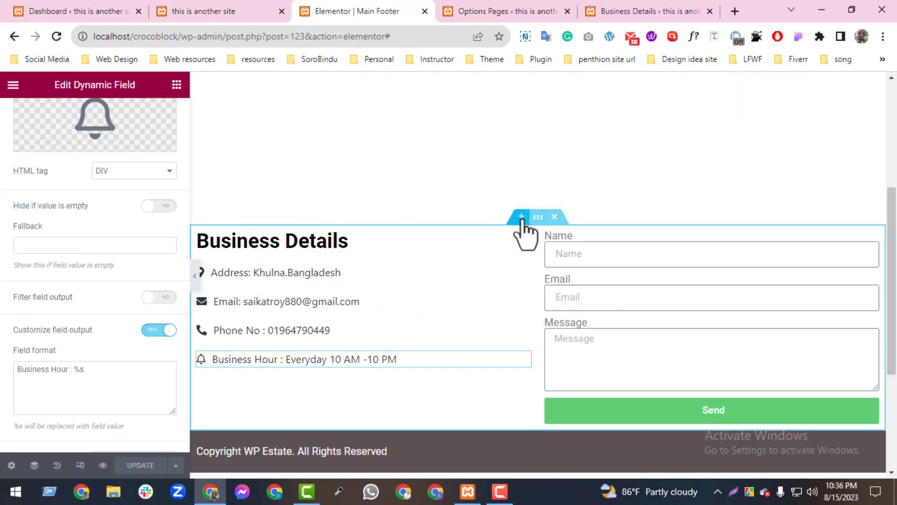
right_click(537, 216)
left_click(570, 274)
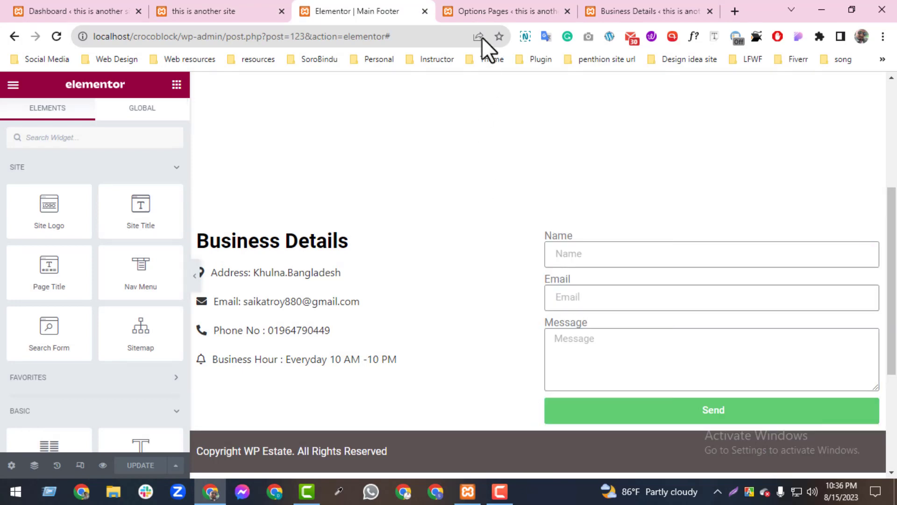
Open the site's home page for Elementor editing in a new tab placed before the Main Footer tab.
left_click(262, 11)
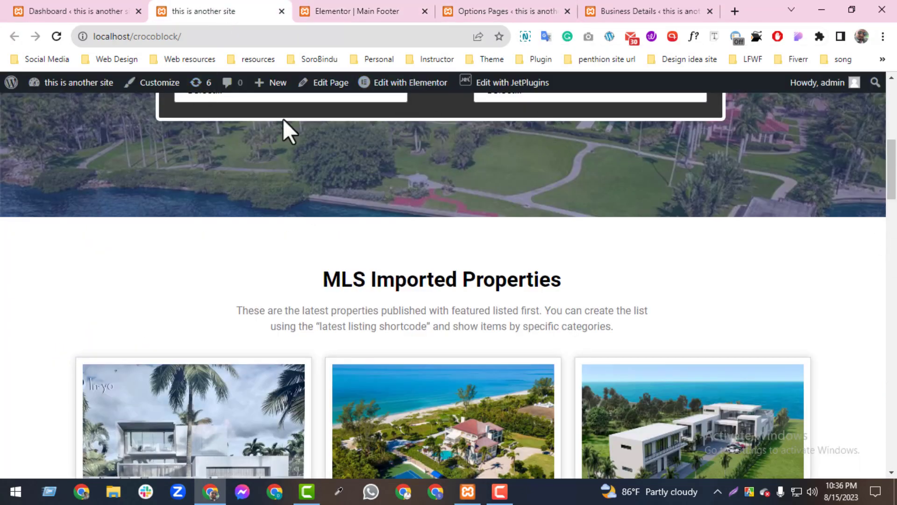
right_click(398, 89)
left_click(413, 95)
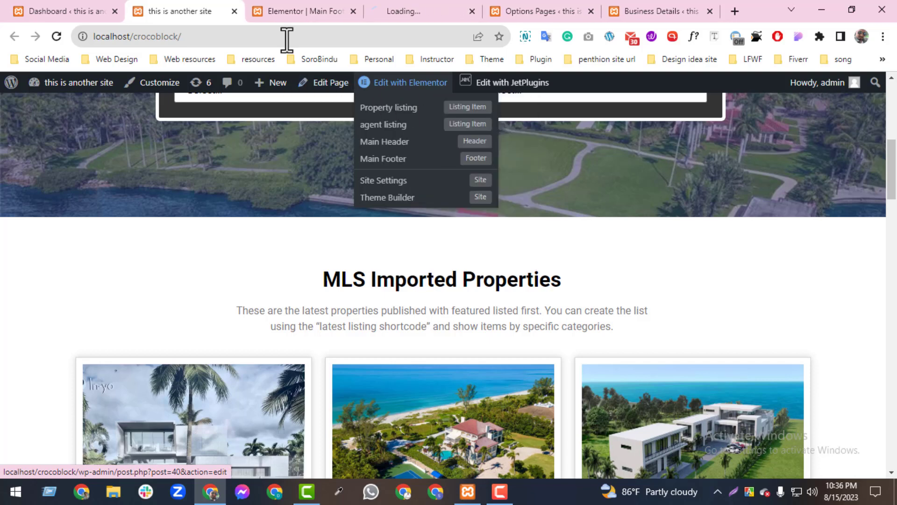
left_click(411, 13)
left_click_drag(434, 5, 313, 18)
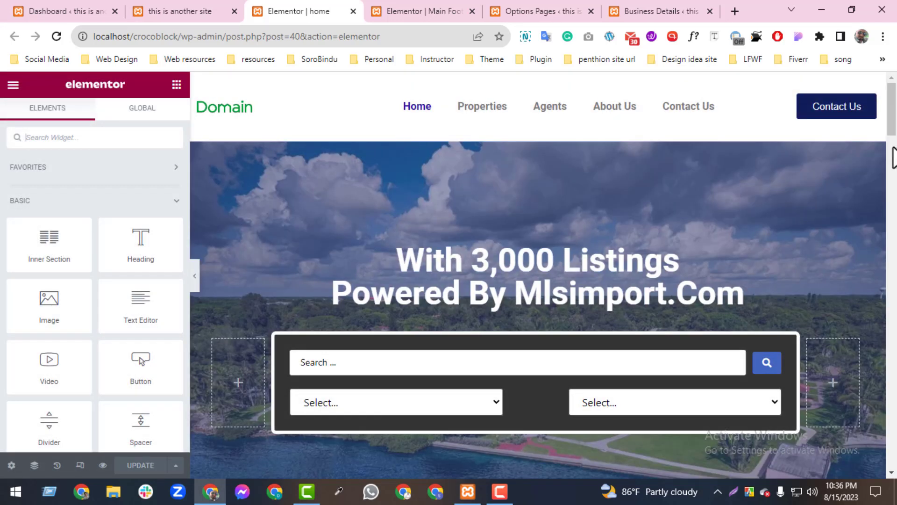
Add an empty section area above the "Peoples are recently viewing these property" heading on the home page.
scroll(883, 274, "down", 15)
left_click_drag(878, 355, 835, 285)
left_click(522, 233)
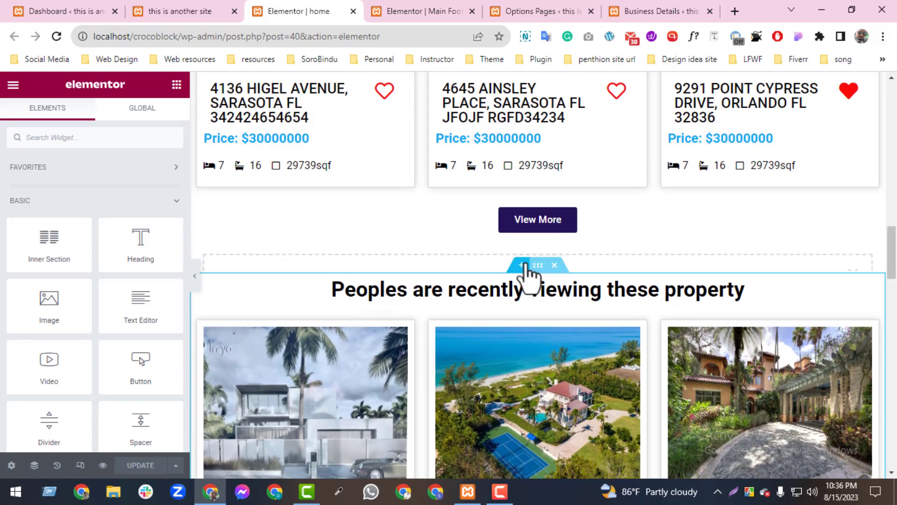
right_click(523, 299)
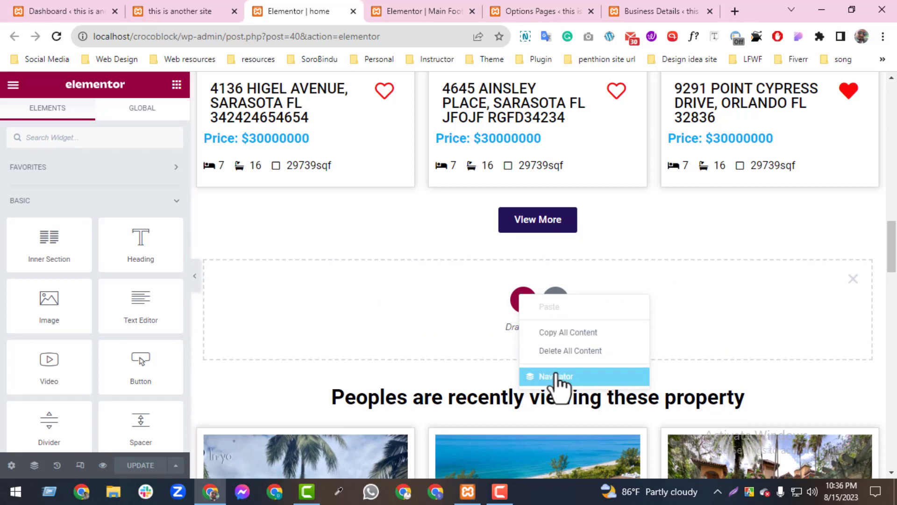
Copy the footer's Business Details section again and try to paste it into the home page's empty section area.
left_click(410, 6)
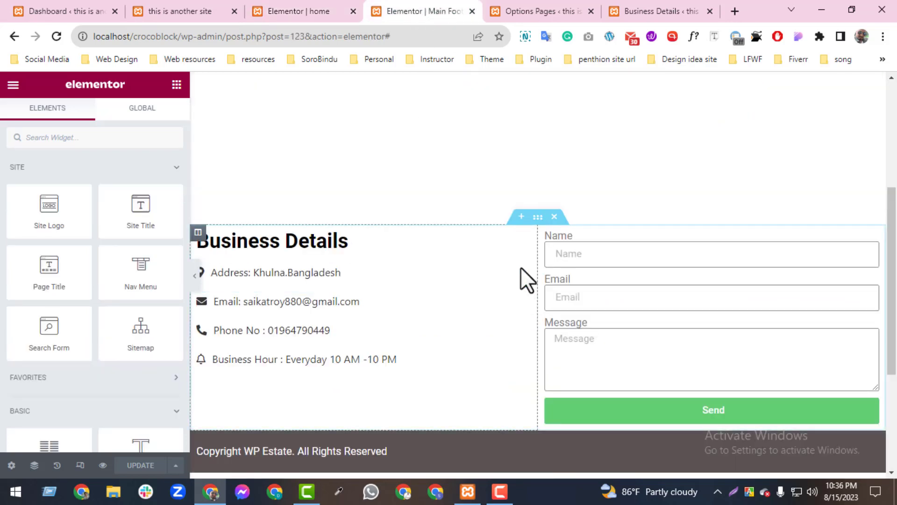
right_click(538, 220)
left_click(568, 269)
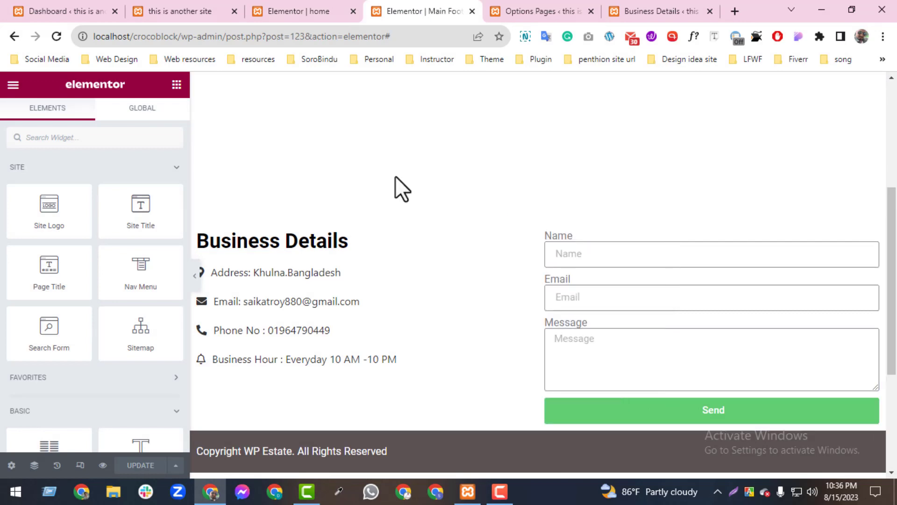
left_click(322, 11)
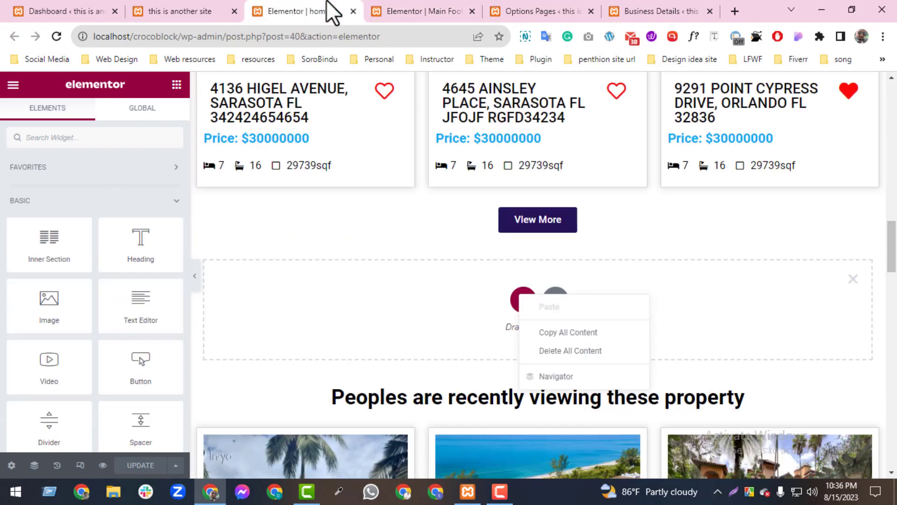
right_click(517, 288)
right_click(524, 301)
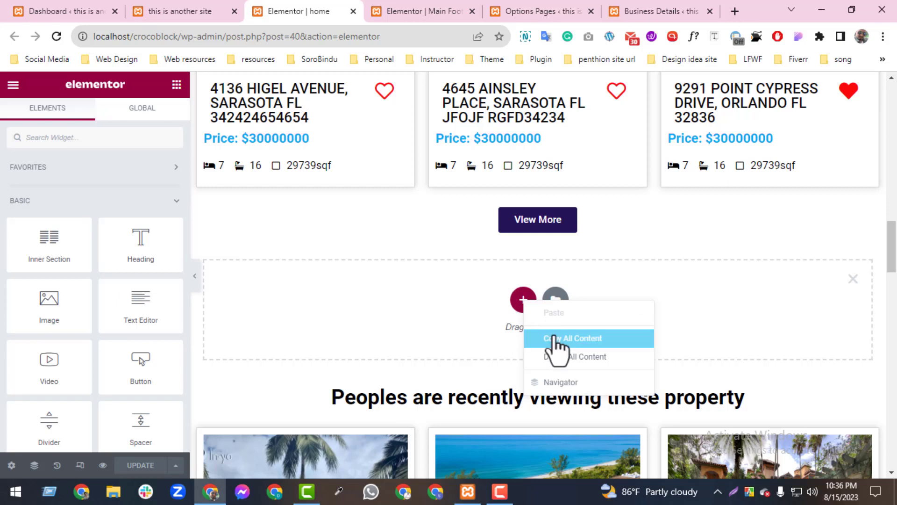
left_click(413, 244)
Copy the address Dynamic Field from the Main Footer and paste it into the home page's empty section area.
left_click(413, 7)
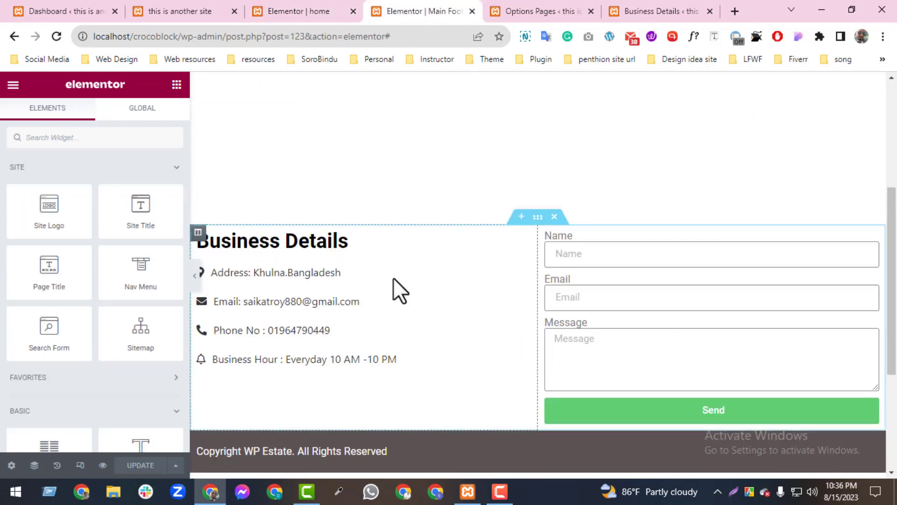
right_click(517, 269)
left_click(545, 314)
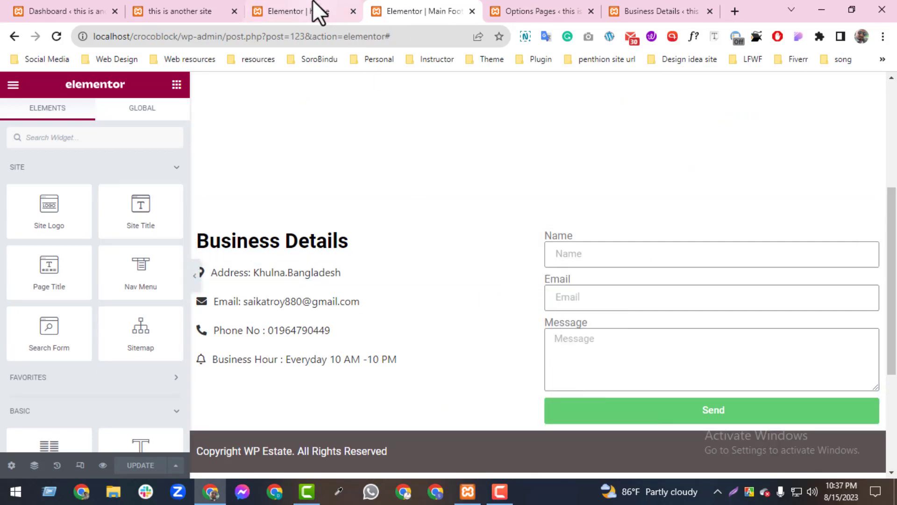
left_click(321, 10)
right_click(516, 301)
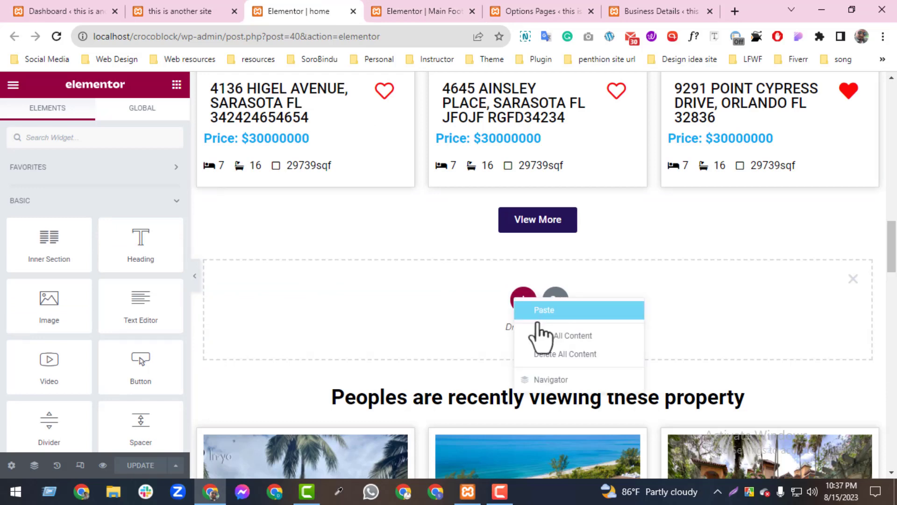
left_click(543, 310)
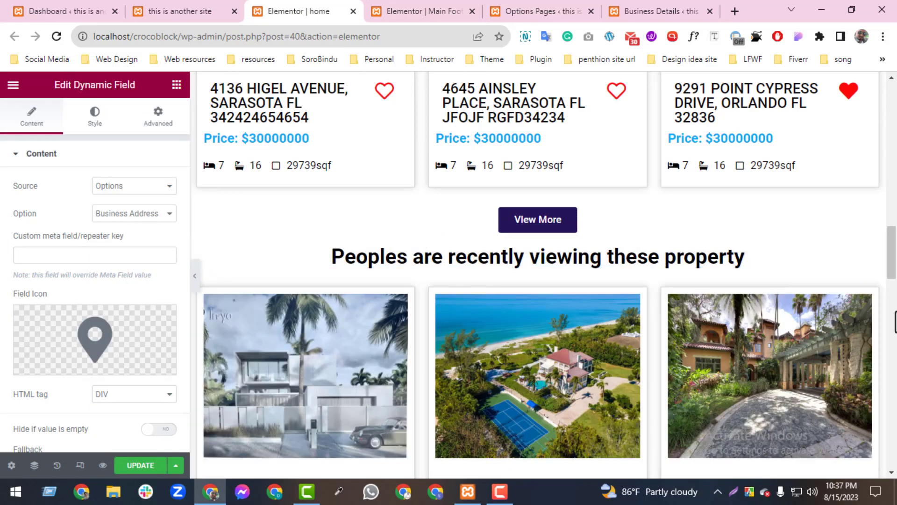
Copy the phone number Dynamic Field from the Main Footer and paste it below the address field on the home page.
scroll(769, 269, "down", 15)
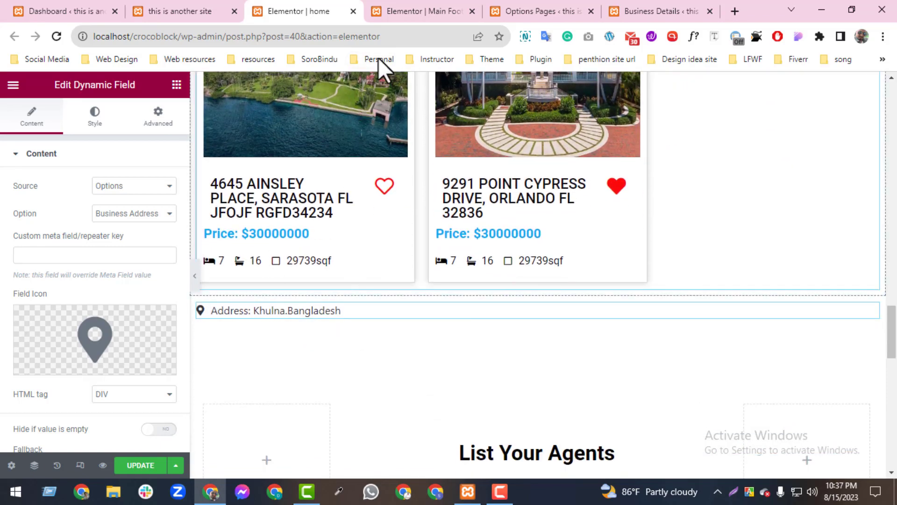
left_click(380, 13)
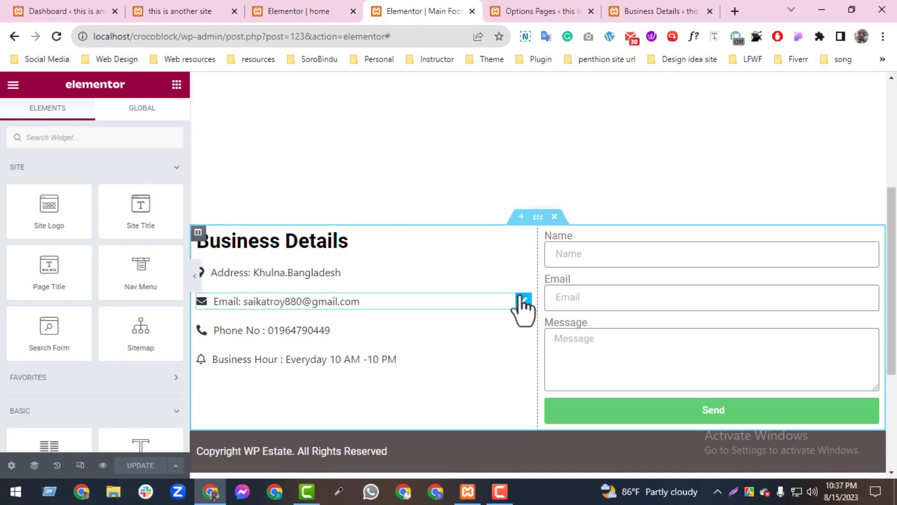
right_click(523, 341)
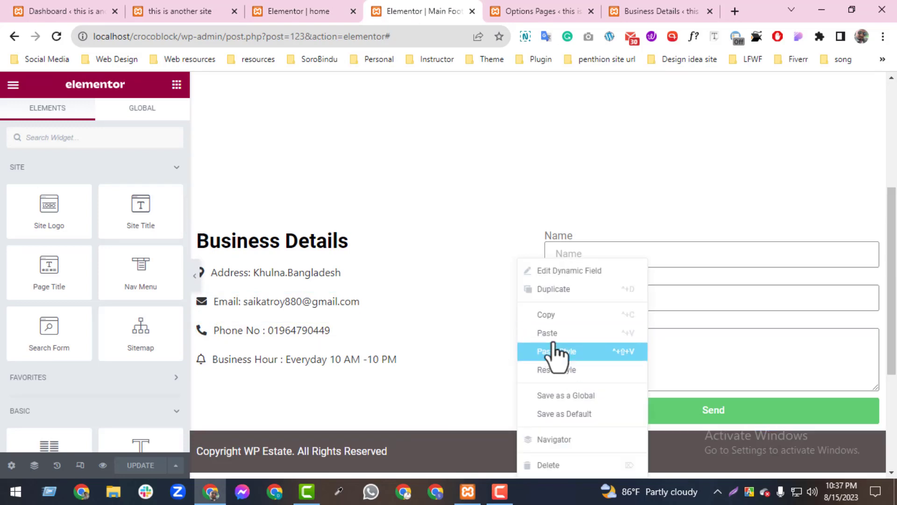
left_click(544, 310)
left_click(328, 10)
right_click(453, 318)
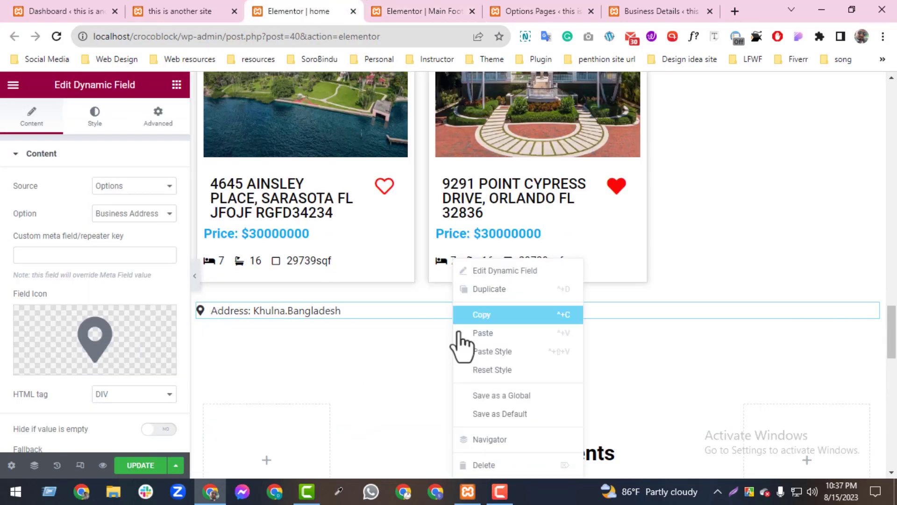
left_click(476, 334)
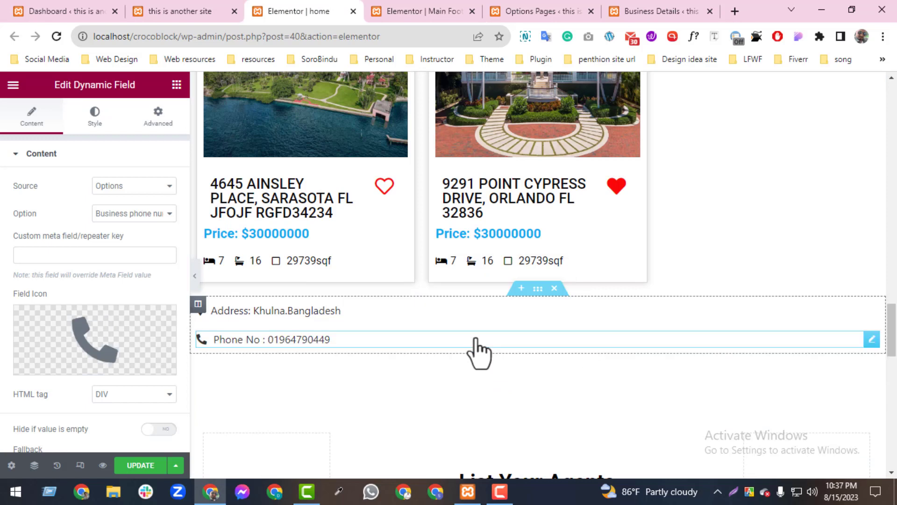
Update the home page and close the home and Main Footer editor tabs.
left_click(149, 464)
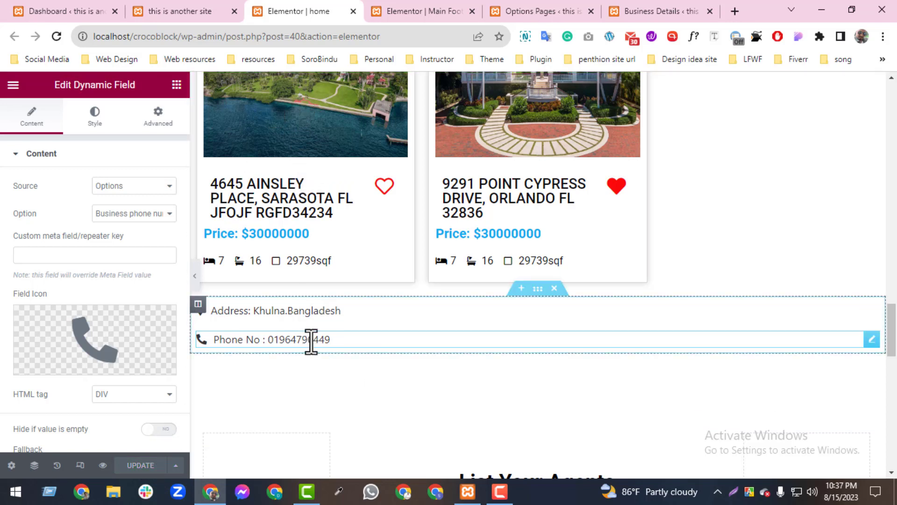
left_click(353, 11)
left_click(353, 10)
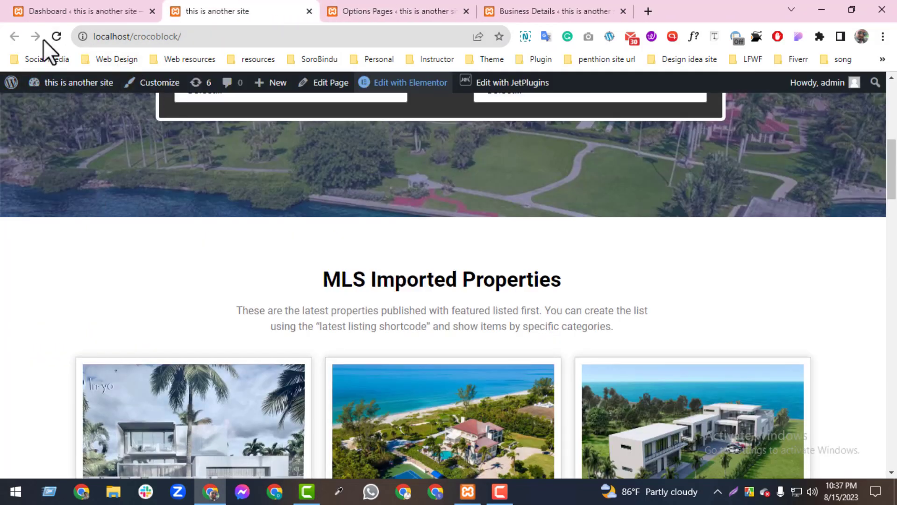
Reload the live home page and examine the address, email, phone and business hour lines under Business Details in the footer.
left_click(56, 38)
mouse_move(60, 88)
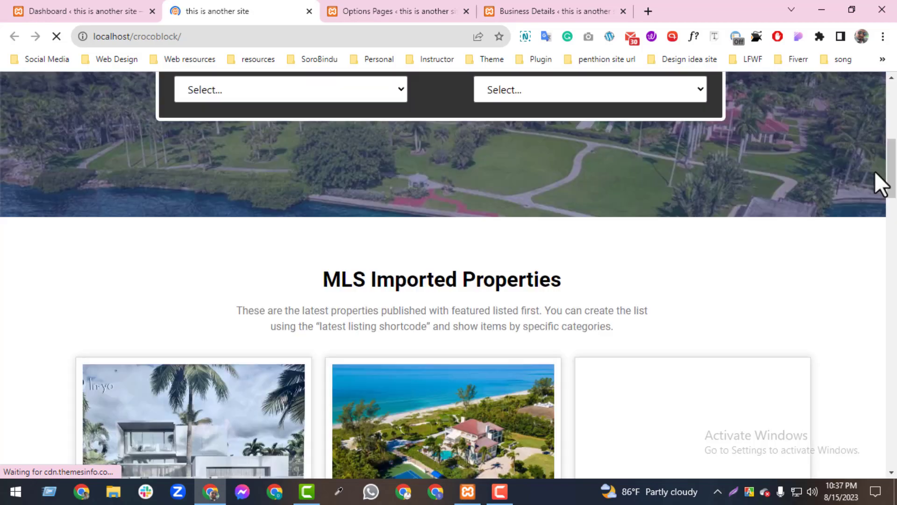
left_click_drag(891, 191, 894, 465)
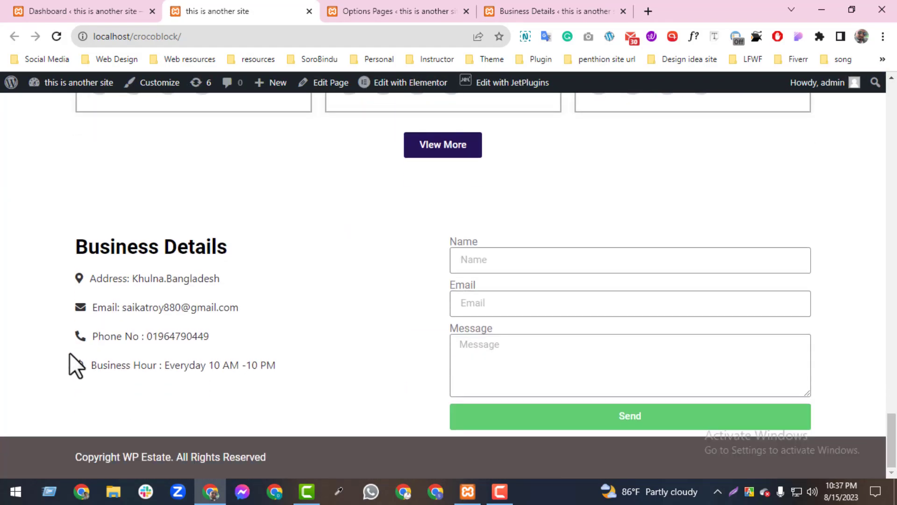
left_click_drag(85, 284, 281, 378)
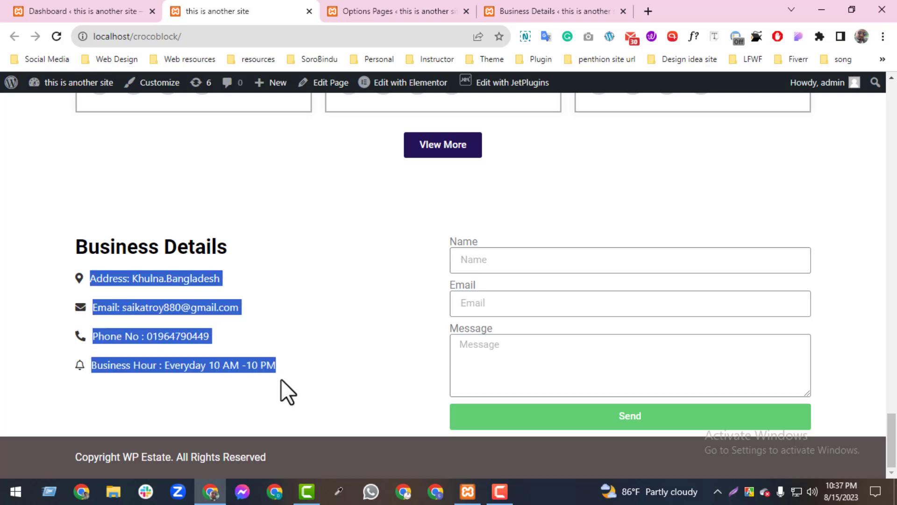
left_click(296, 332)
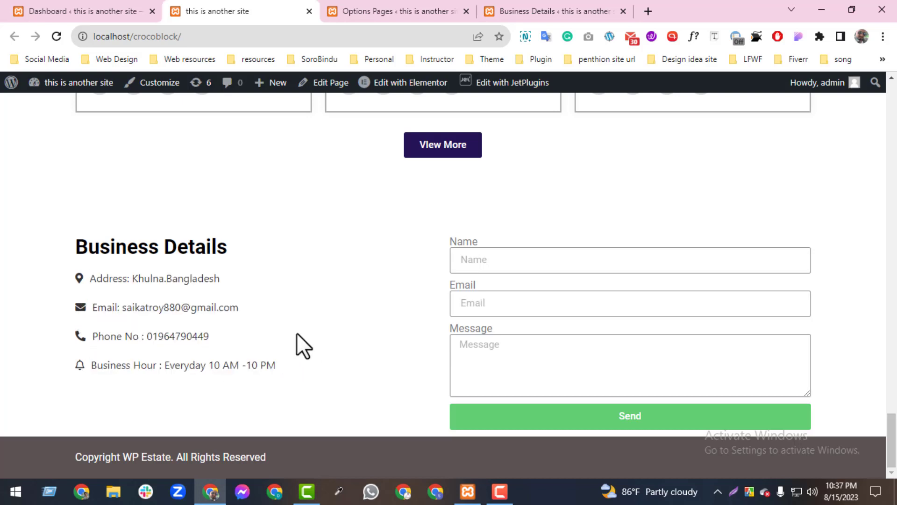
left_click_drag(208, 364, 277, 366)
left_click(313, 336)
double_click(133, 278)
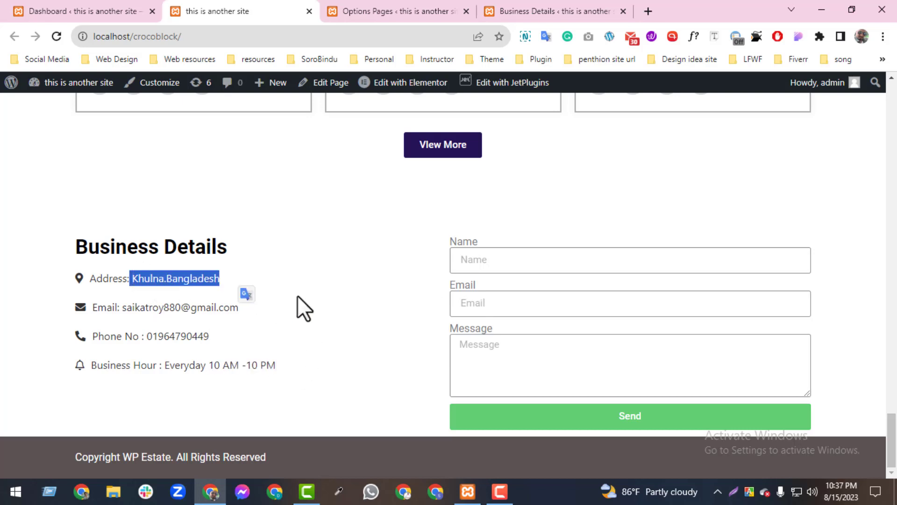
Check the email line under Business Details in the live page's footer.
left_click(319, 281)
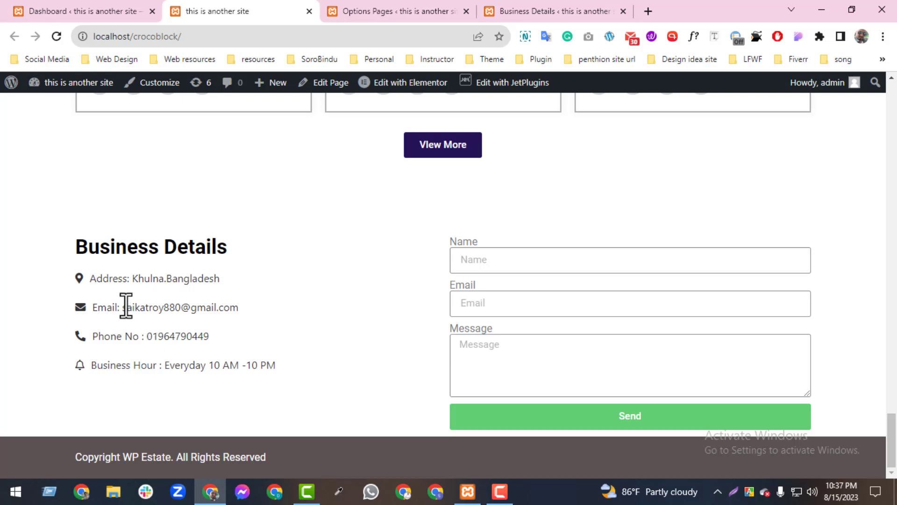
left_click_drag(125, 307, 276, 321)
left_click(289, 270)
Reload the WordPress dashboard and open the Business Details options page.
left_click(99, 10)
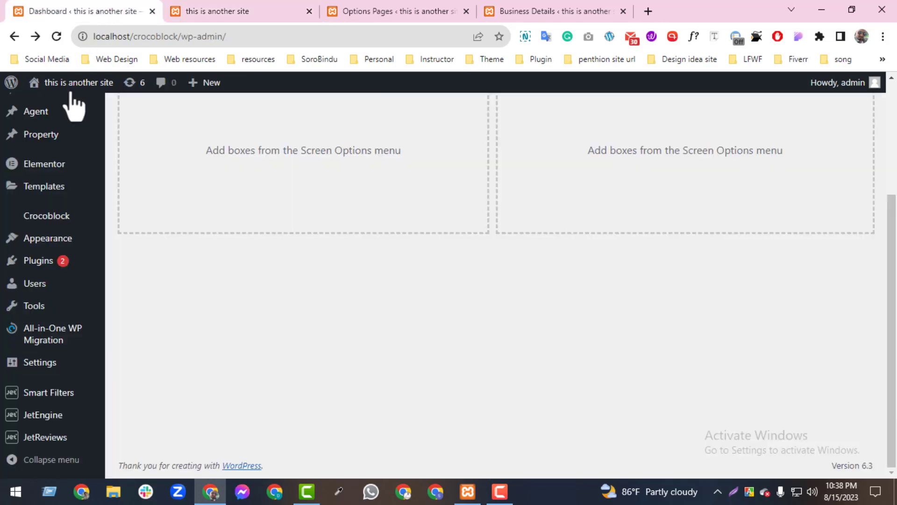
left_click(56, 36)
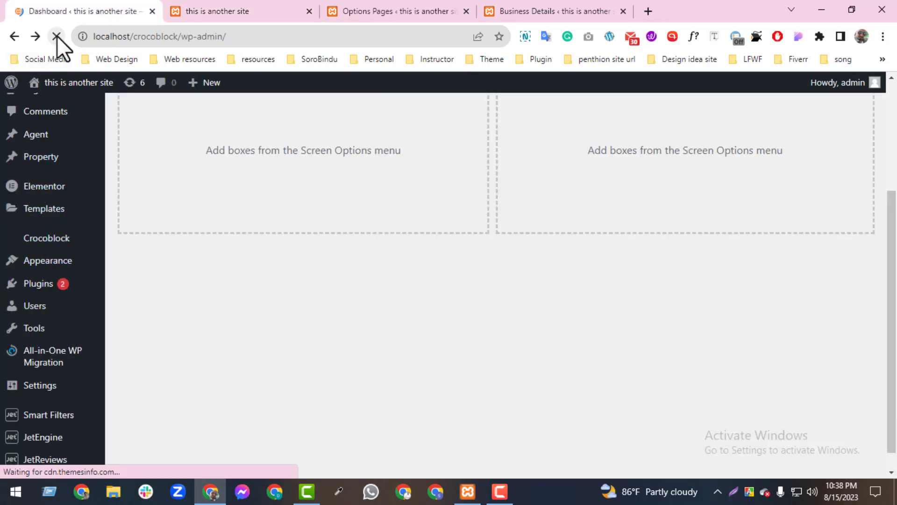
scroll(888, 257, "up", 3)
scroll(888, 257, "up", 2)
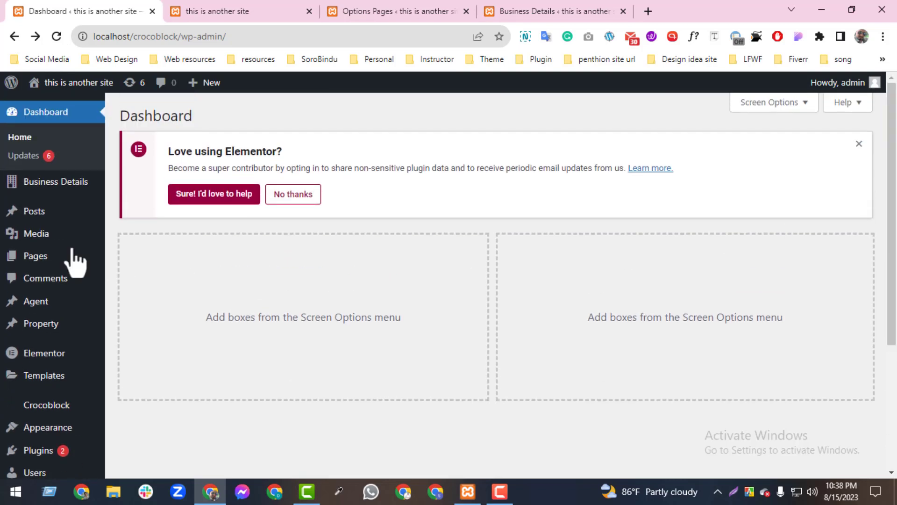
left_click(50, 186)
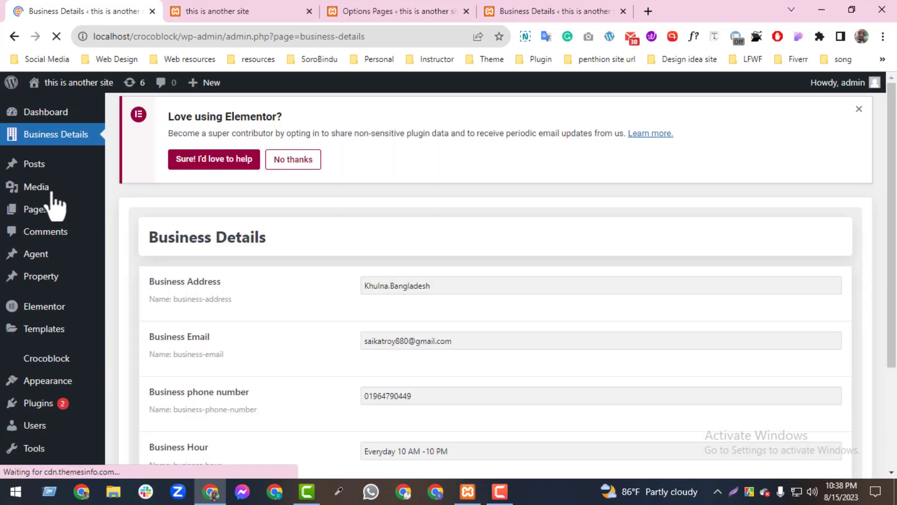
Change the city in the Business Address to Dhaka and append two zeros to the business phone number.
left_click_drag(388, 287, 384, 286)
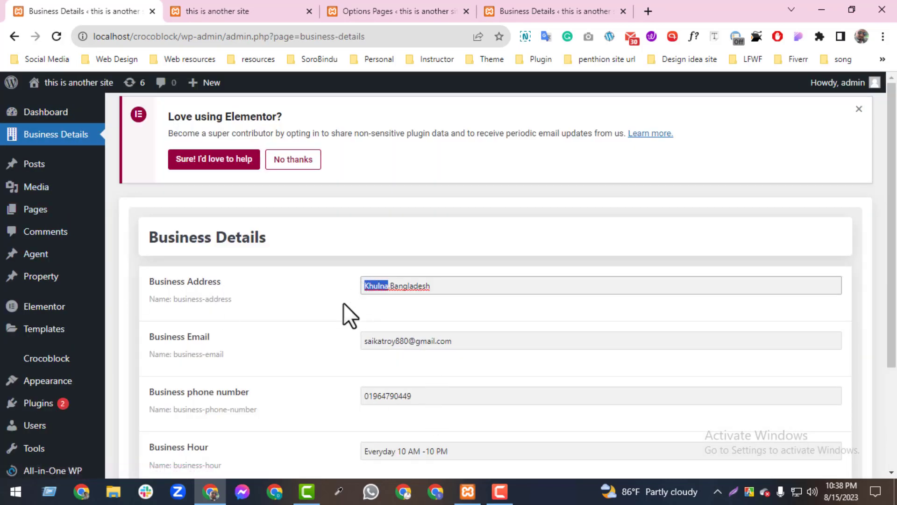
type("Dhaka")
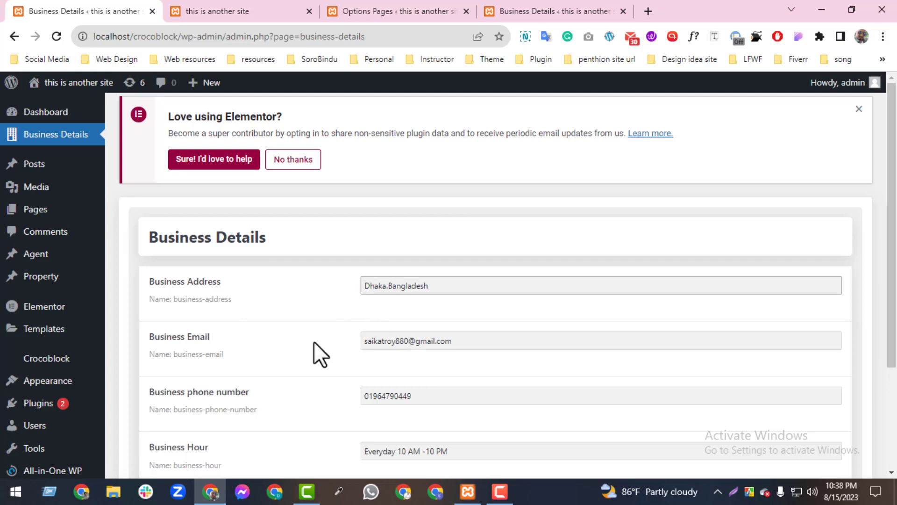
left_click(433, 403)
type("00")
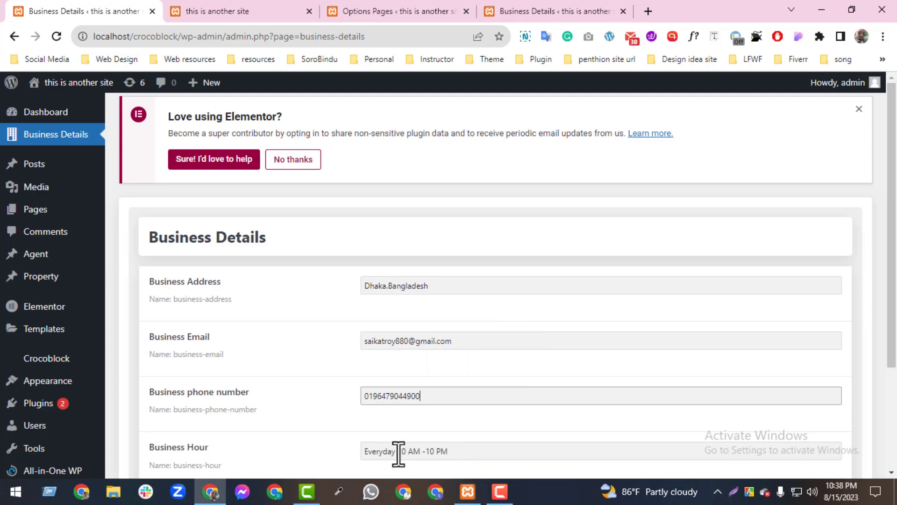
Replace the day text in Business Hour with "Sut to wed" and save the Business Details options.
left_click(454, 453)
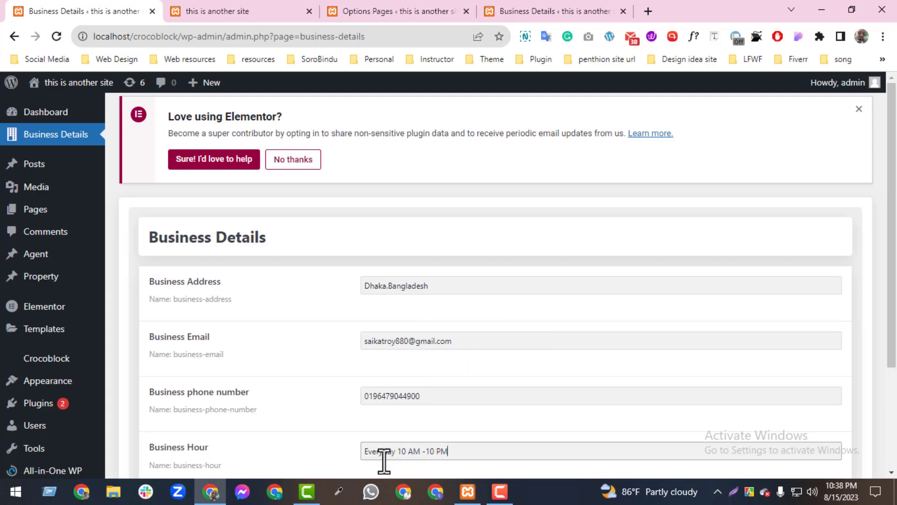
left_click_drag(398, 452, 346, 448)
type("Sut to wed")
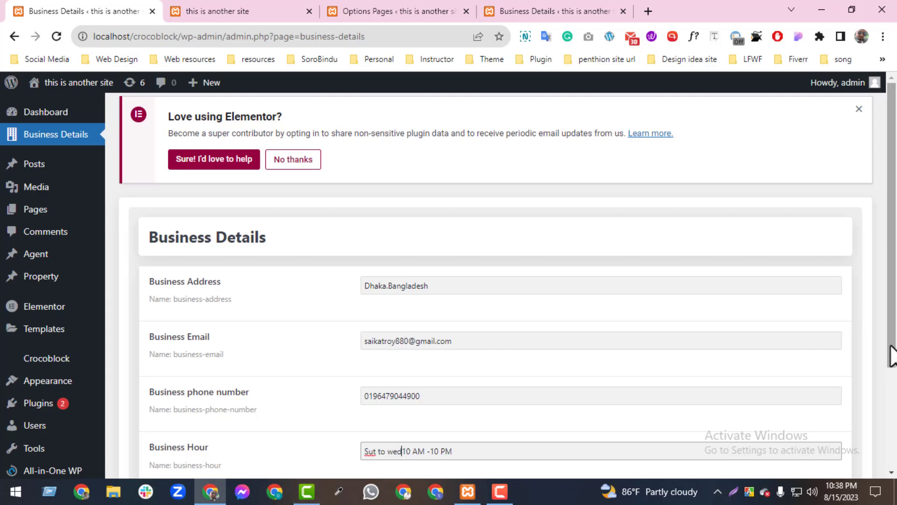
left_click_drag(891, 357, 891, 425)
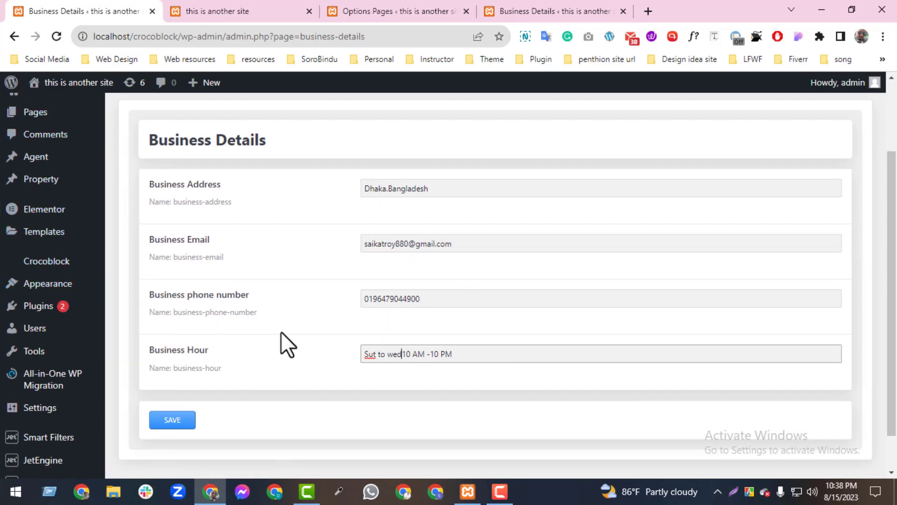
left_click(181, 422)
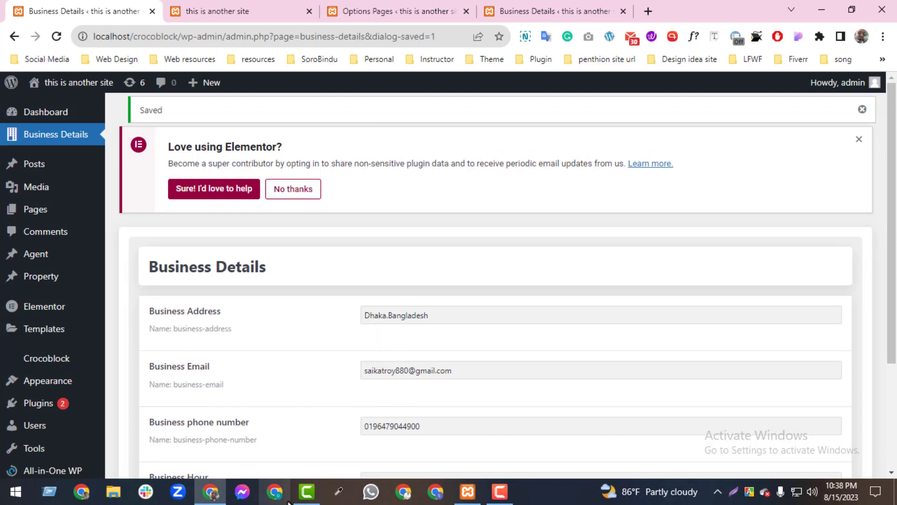
Reload the live home page and check the address and business hour lines in the footer's Business Details.
left_click(248, 9)
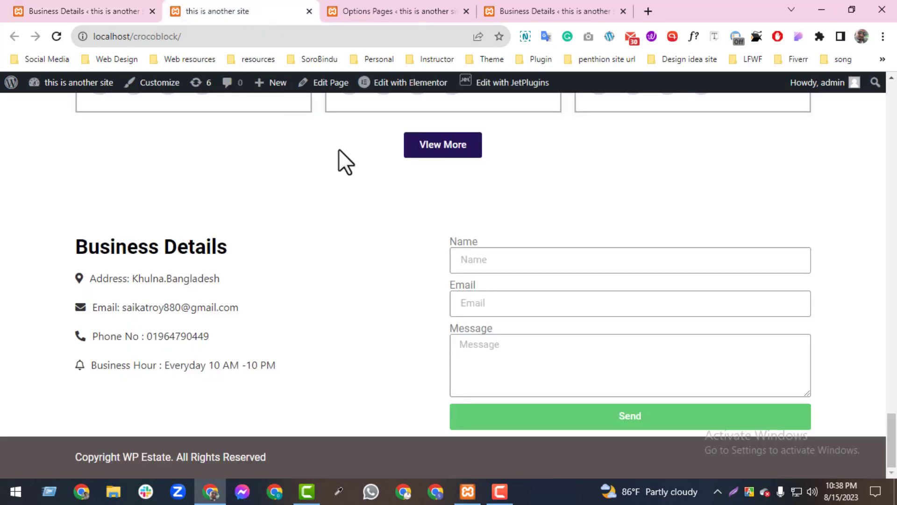
left_click(56, 37)
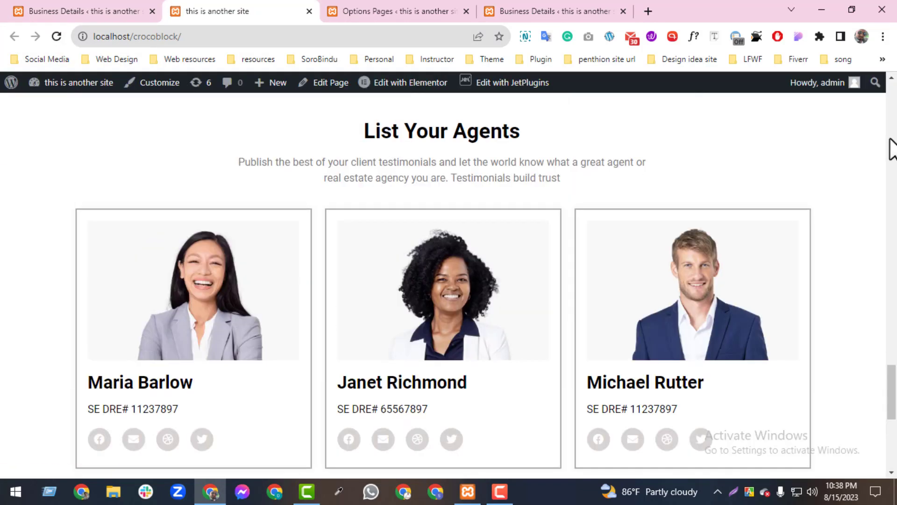
scroll(547, 397, "down", 8)
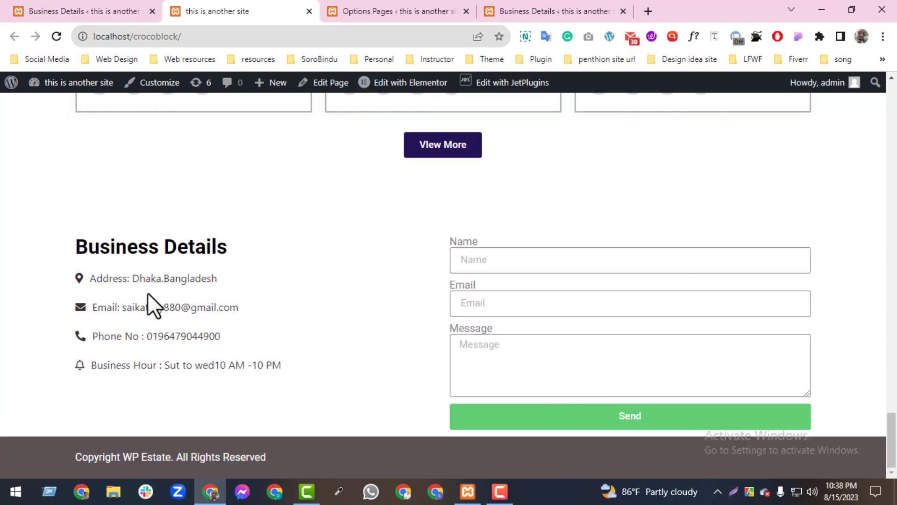
double_click(135, 279)
left_click(270, 324)
left_click_drag(163, 365, 253, 373)
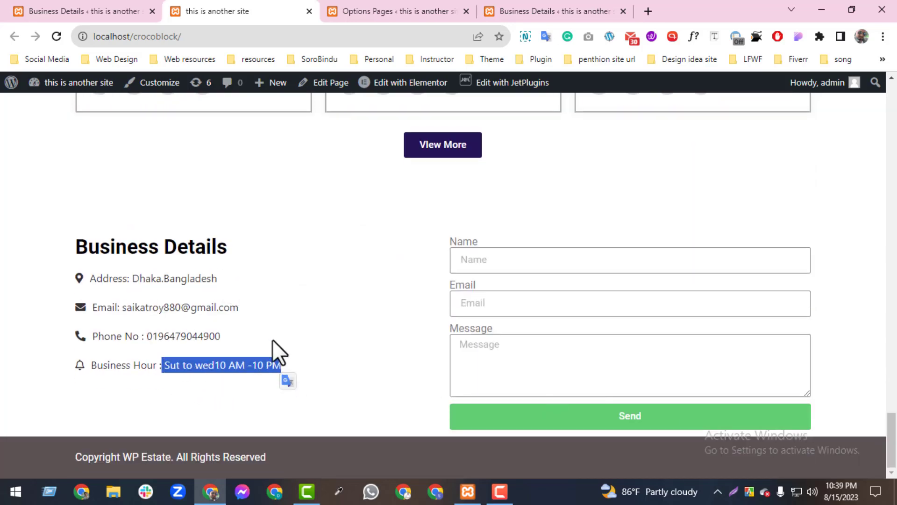
Return to the Business Details options page and review the Business Address field.
left_click(121, 13)
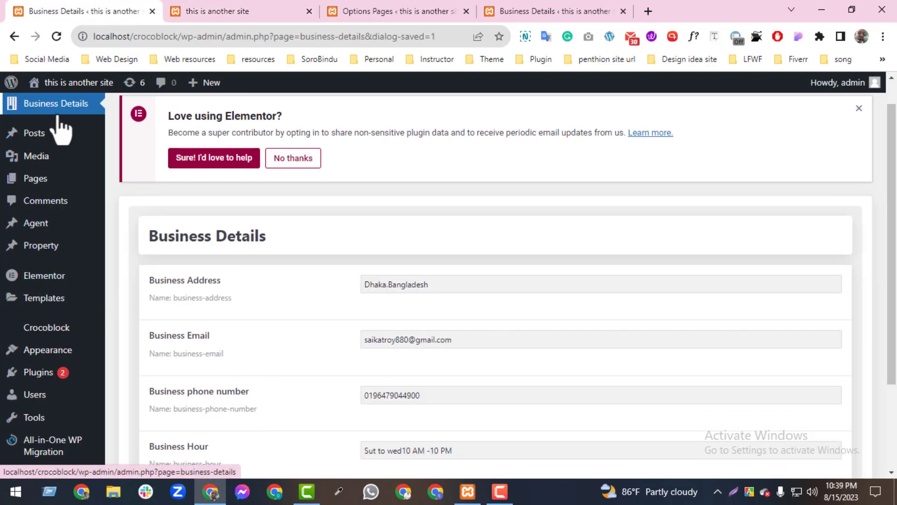
scroll(26, 159, "up", 1)
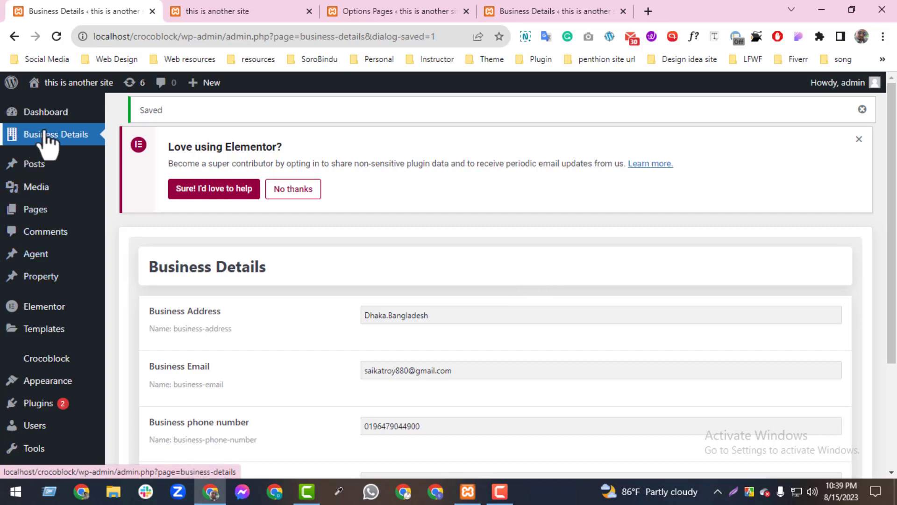
left_click_drag(444, 315, 269, 332)
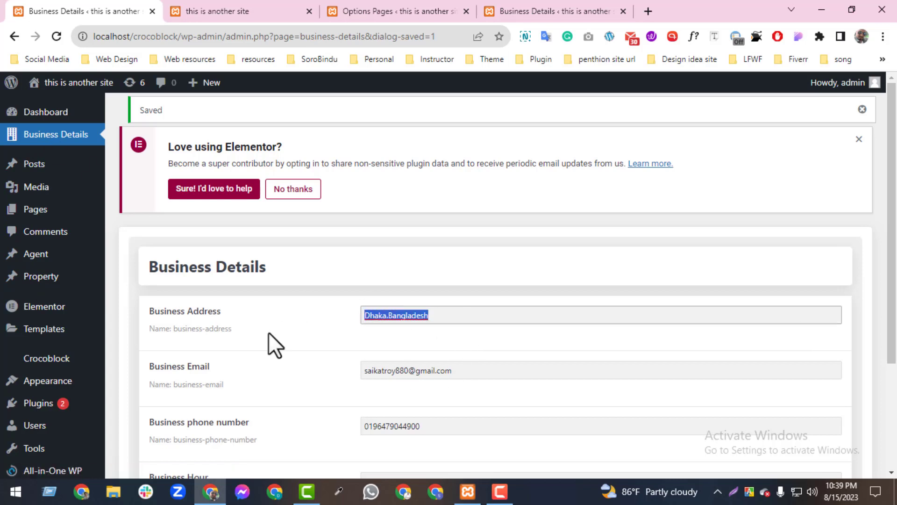
left_click(268, 332)
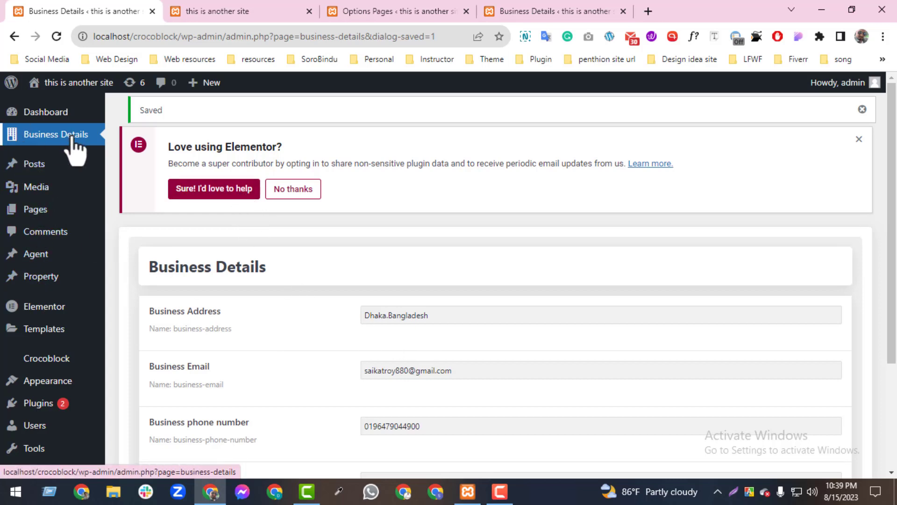
mouse_move(60, 216)
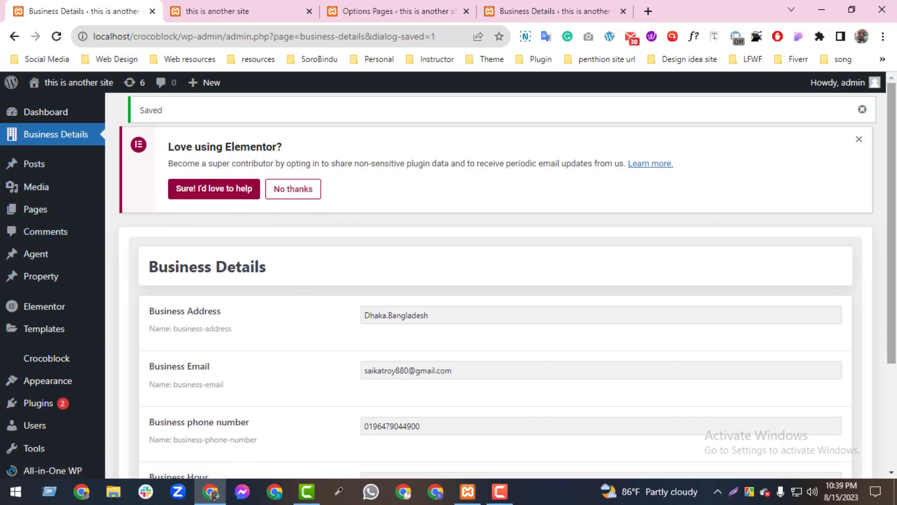
left_click_drag(448, 316, 316, 343)
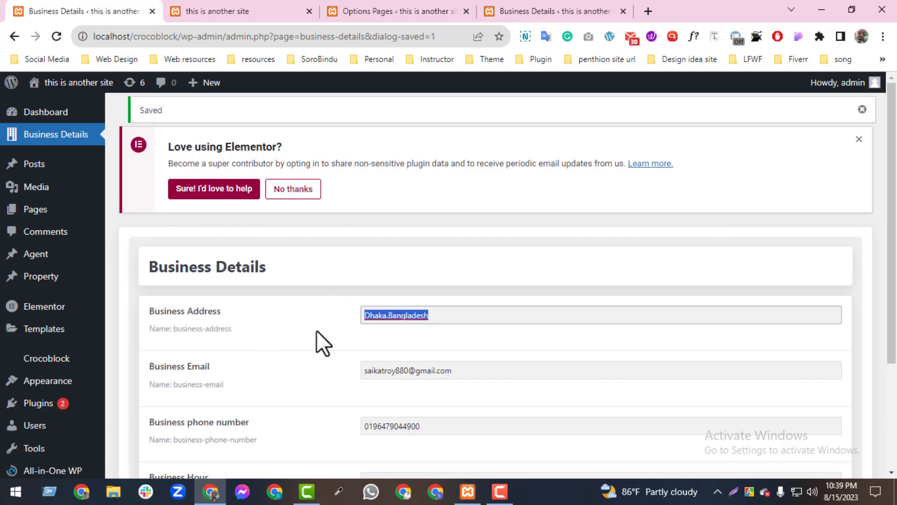
left_click(327, 316)
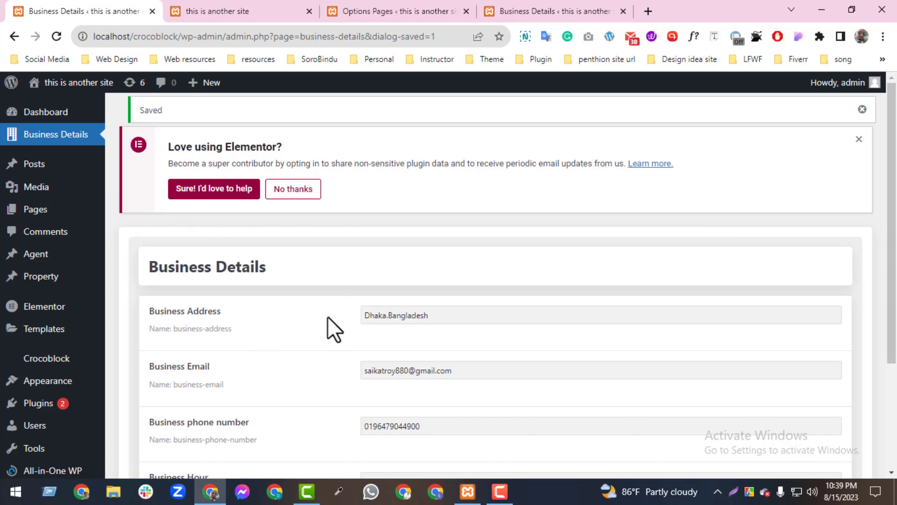